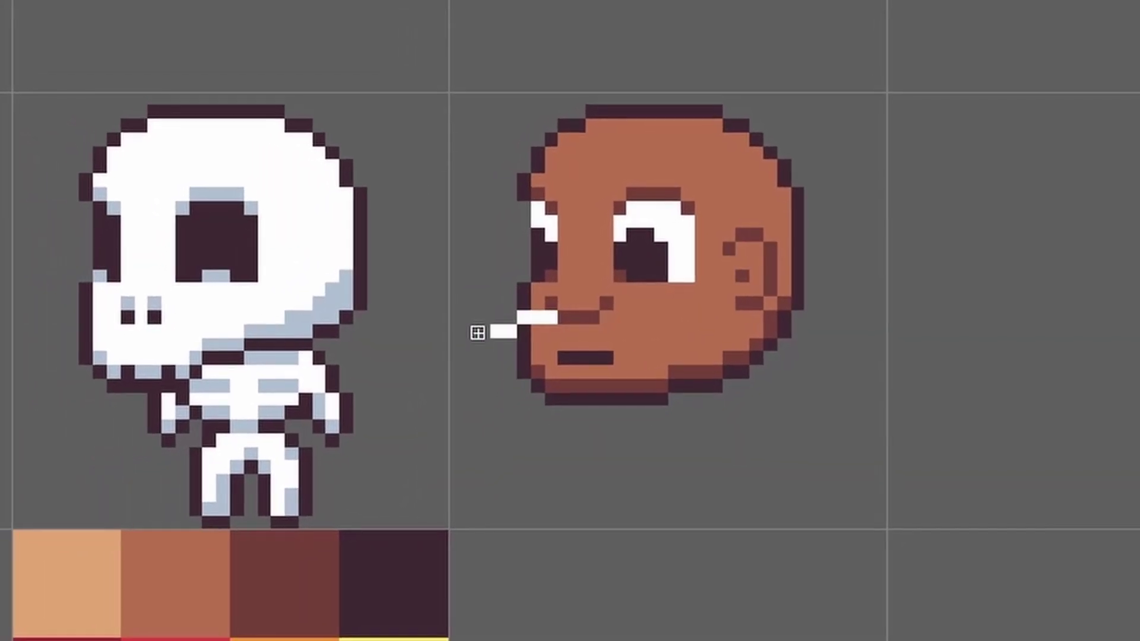
Outline and fill a white beard, fill and shade the red robe, and mark a belt strip
mouse_move(494, 334)
left_mouse_down()
mouse_move(771, 349)
mouse_move(636, 494)
left_mouse_up()
left_click(618, 433)
left_click(690, 456)
left_click_drag(755, 420, 768, 466)
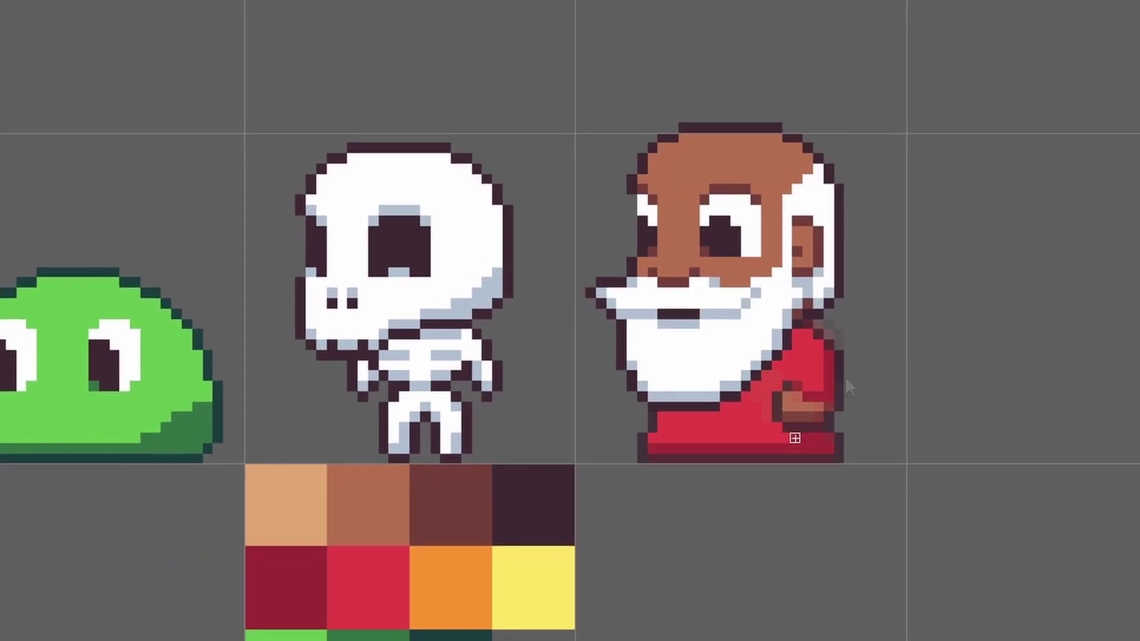
left_click_drag(891, 268, 762, 480)
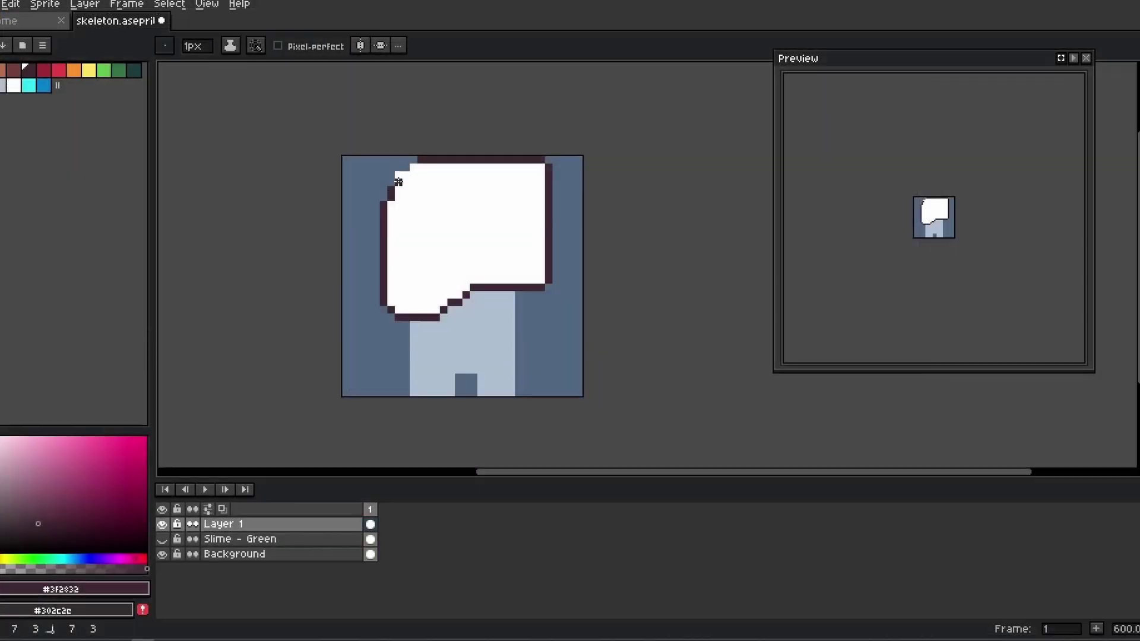
Round the skull's top corners, angle its right side and add a dark eye socket
left_click_drag(392, 178, 416, 165)
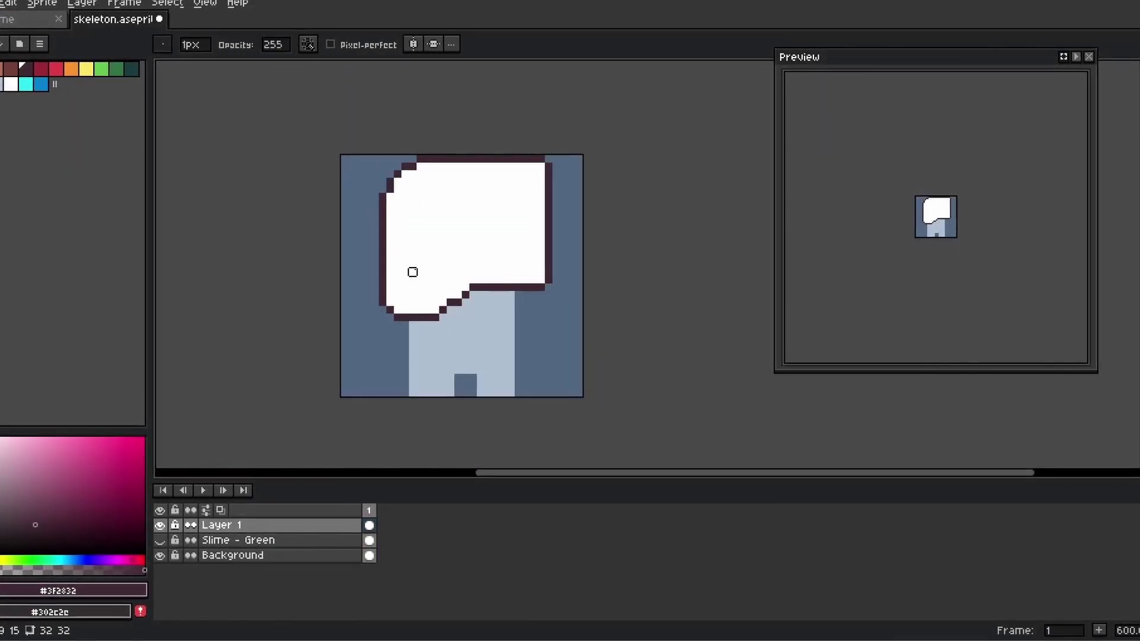
mouse_move(547, 158)
left_mouse_down()
mouse_move(547, 263)
mouse_move(549, 244)
left_mouse_up()
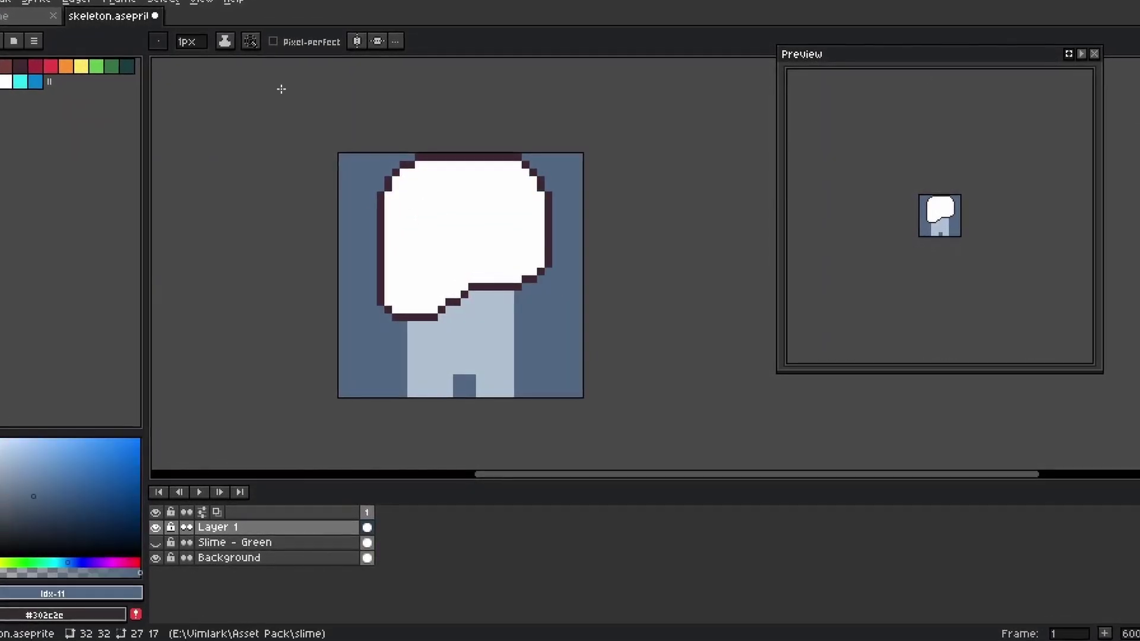
left_click_drag(433, 241, 443, 226)
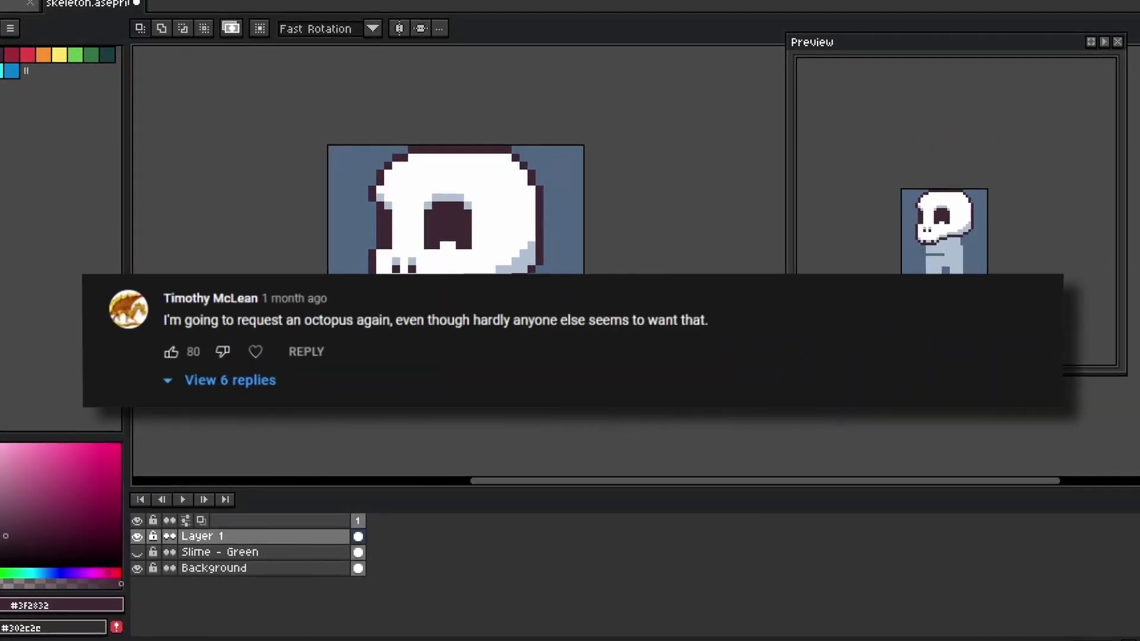
key("ctrl+z")
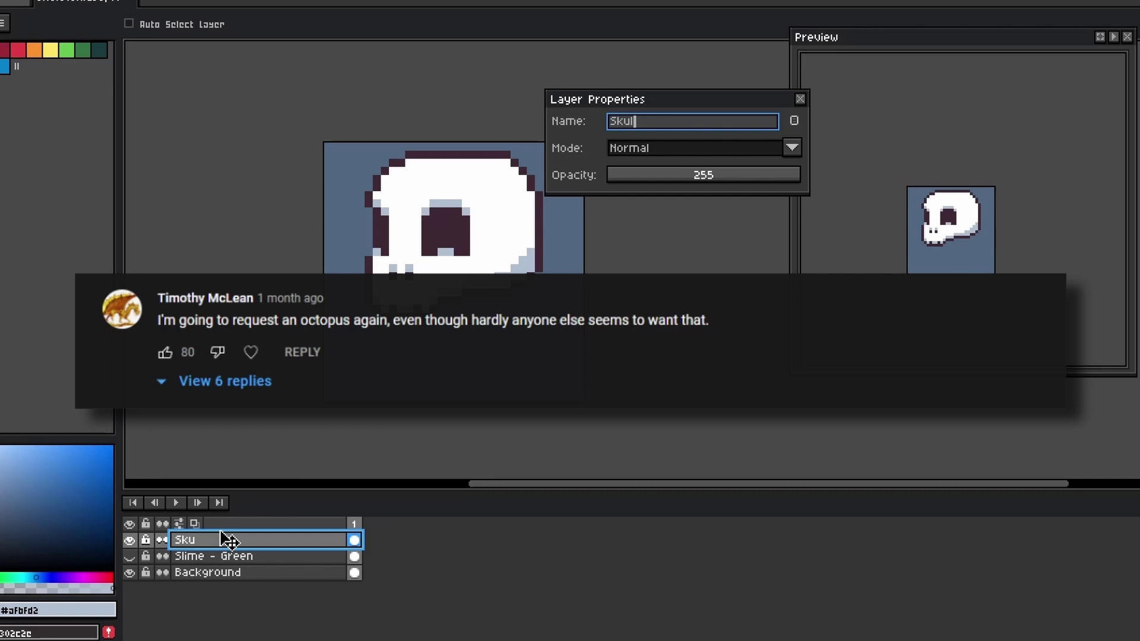
Rename the skull's layer to Skull
key("Return")
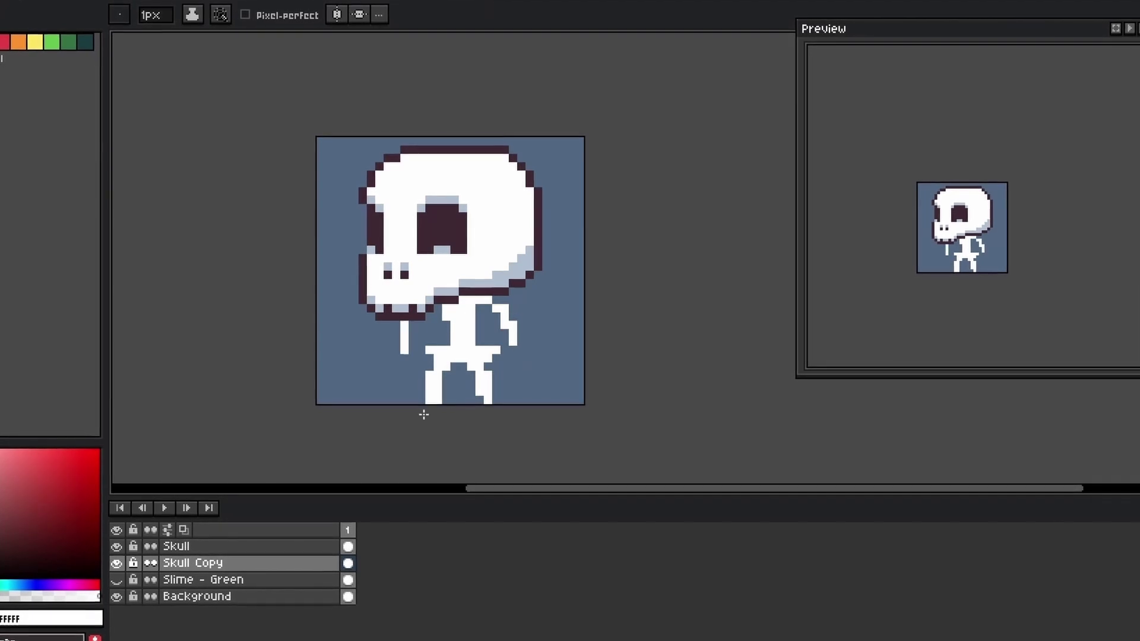
key("b")
scroll(480, 320, "up", 1)
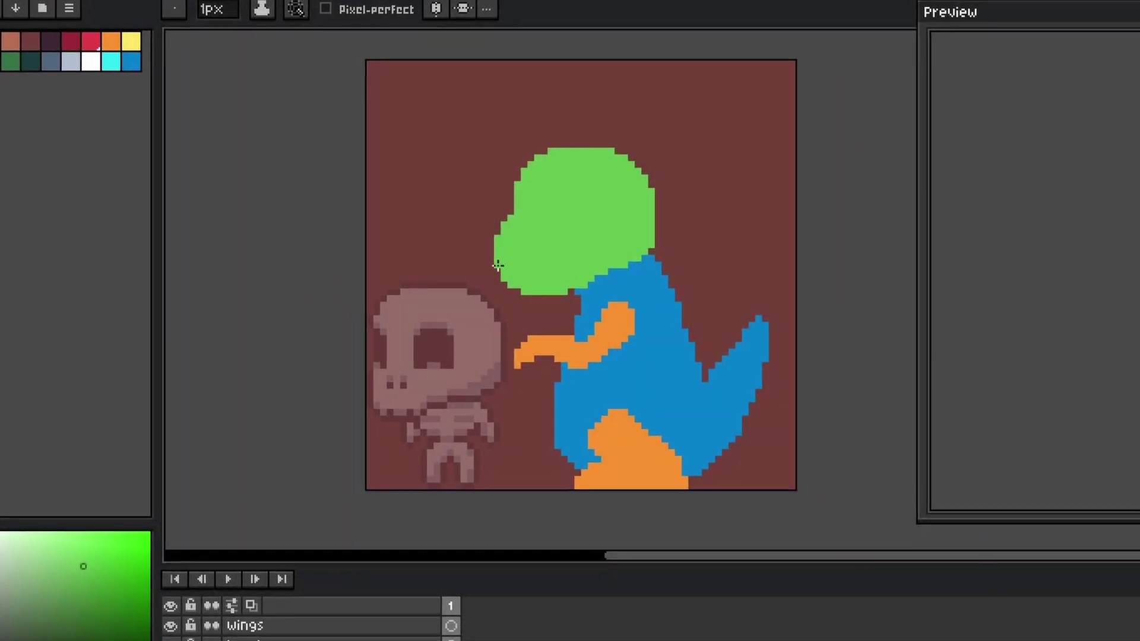
Extend the green head leftward, paint a red wing on the back, and sample the head's green
left_click_drag(497, 265, 483, 254)
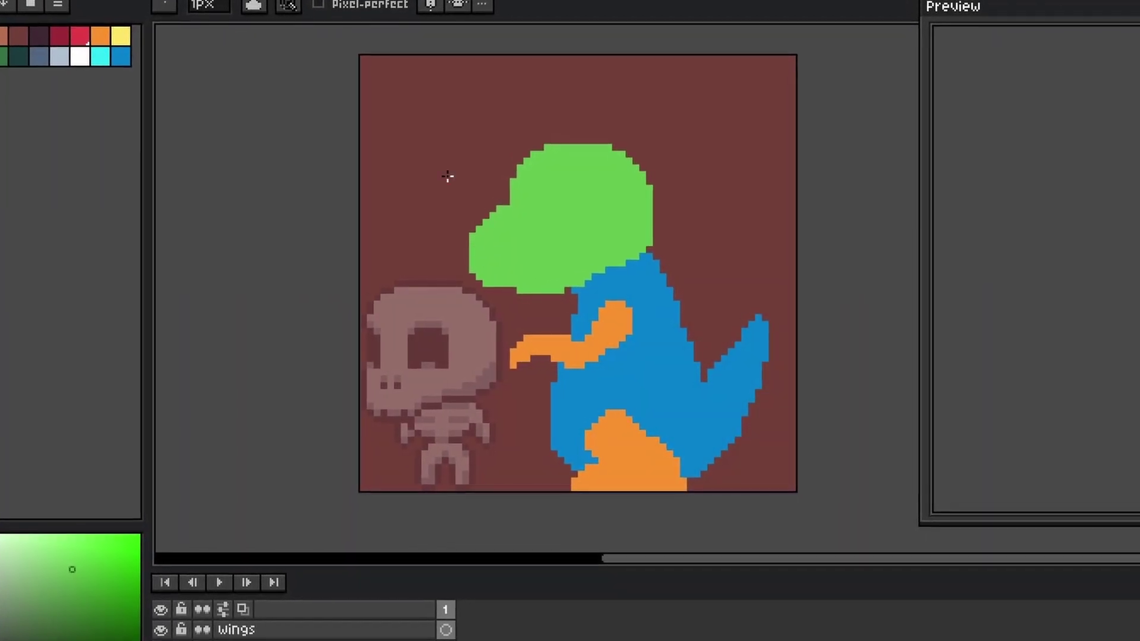
mouse_move(659, 267)
left_mouse_down()
mouse_move(663, 277)
mouse_move(722, 269)
mouse_move(692, 260)
left_mouse_up()
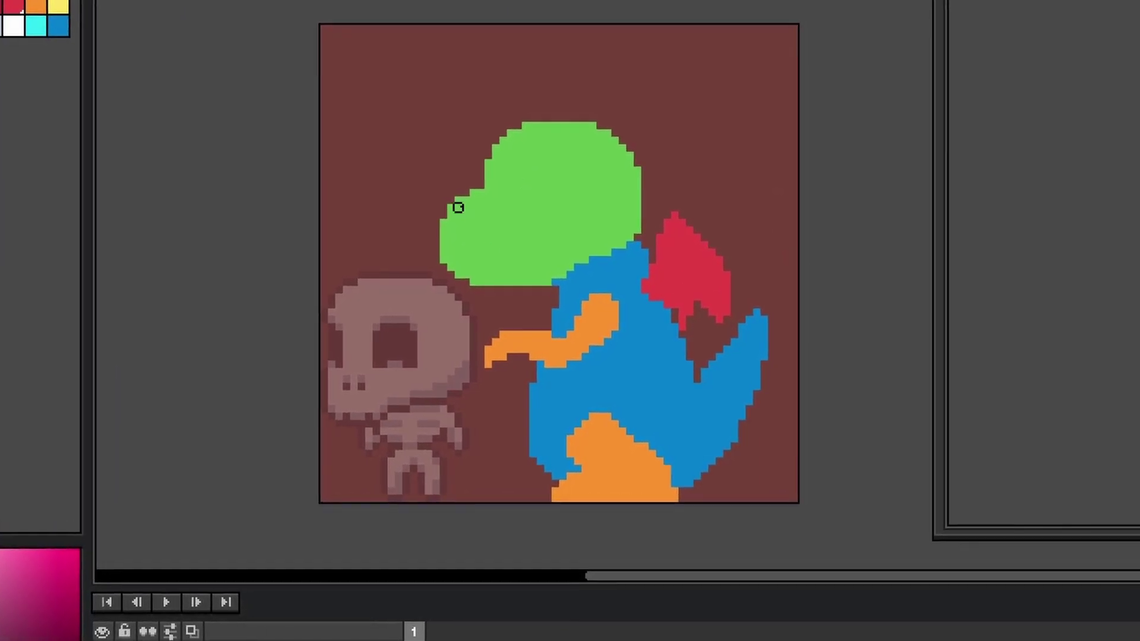
left_click(466, 197, "alt")
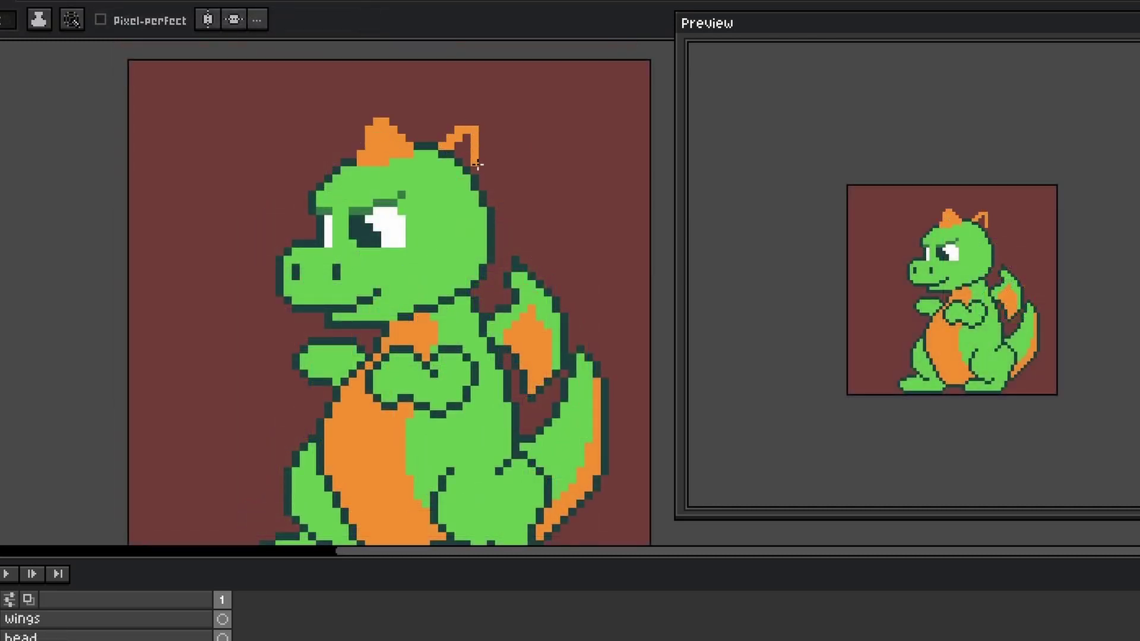
Undo the last right-horn stroke and bring the dragon's lower body into view
key("ctrl+z")
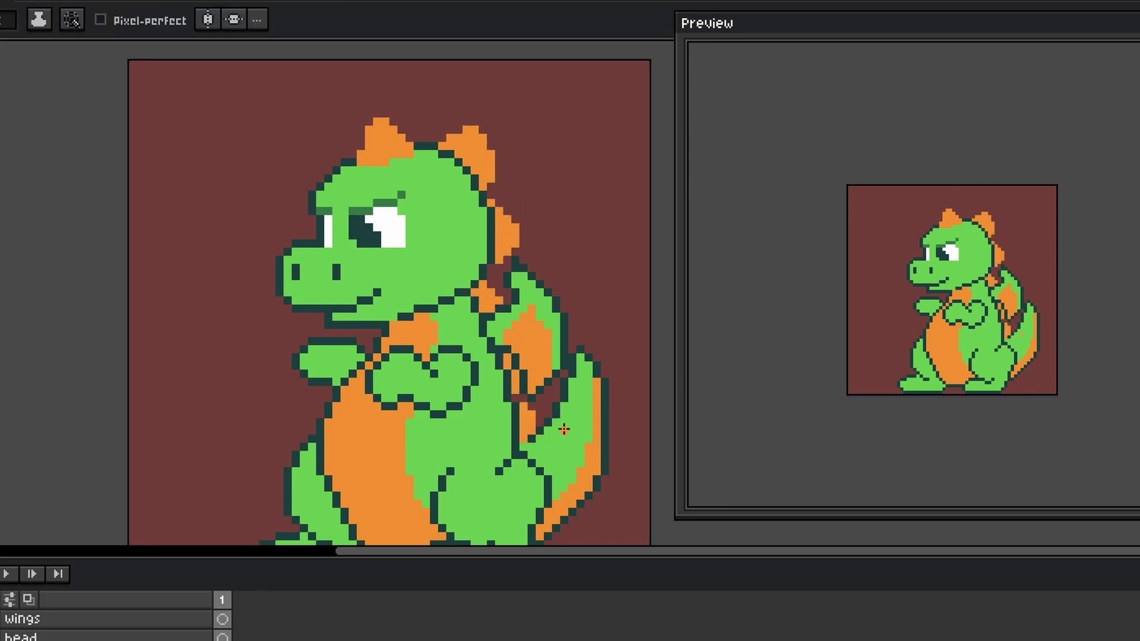
scroll(502, 355, "down", 1)
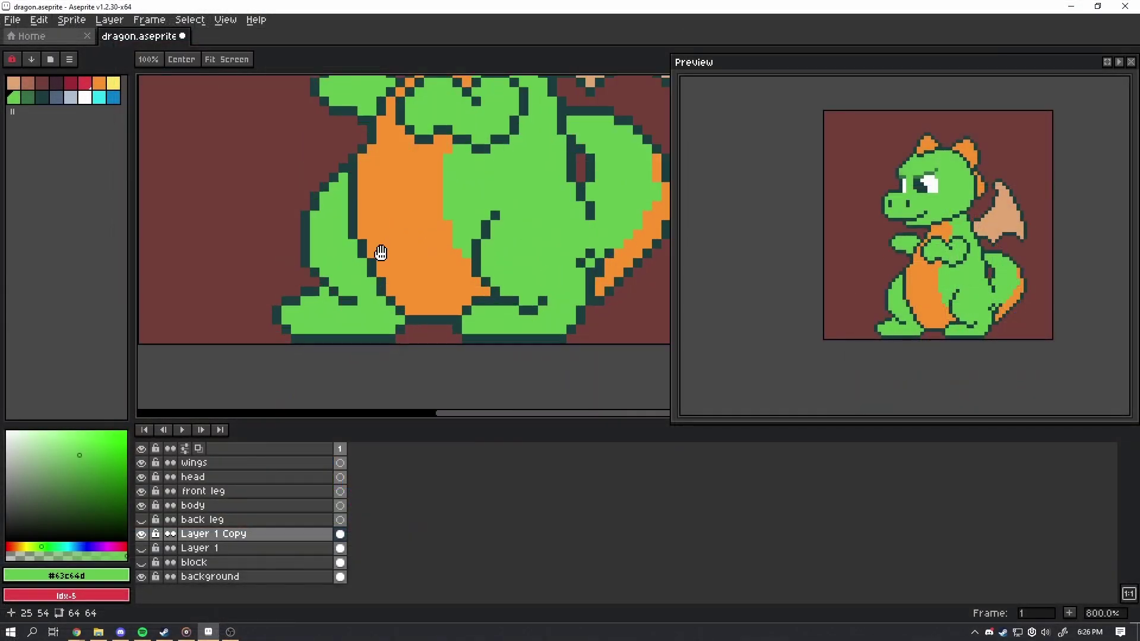
left_click_drag(380, 253, 451, 278)
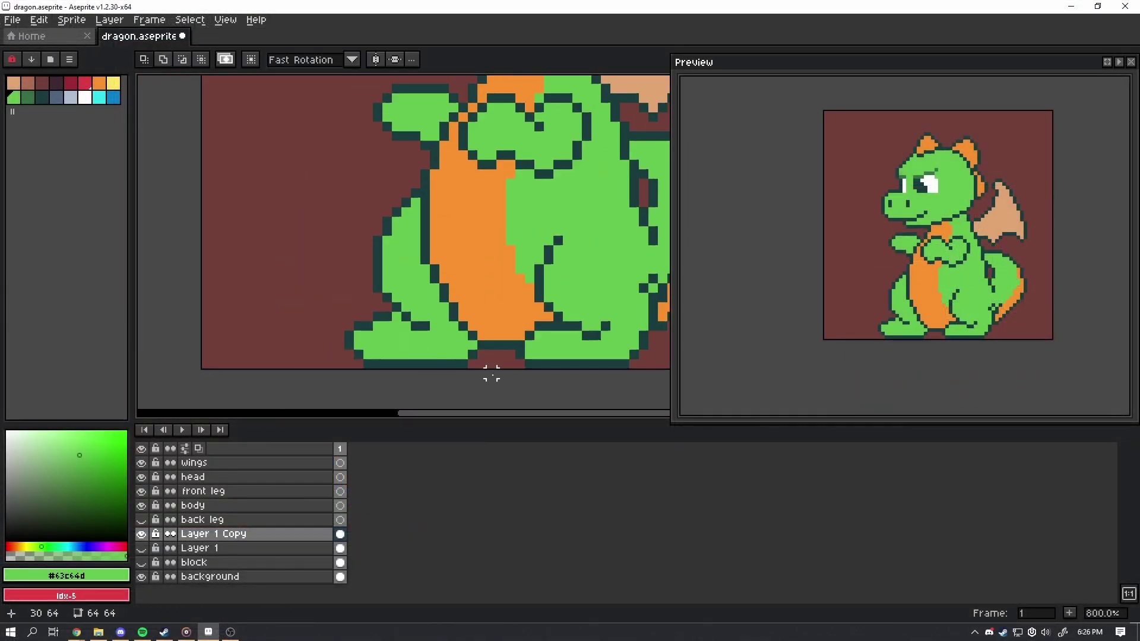
scroll(404, 293, "right", 2)
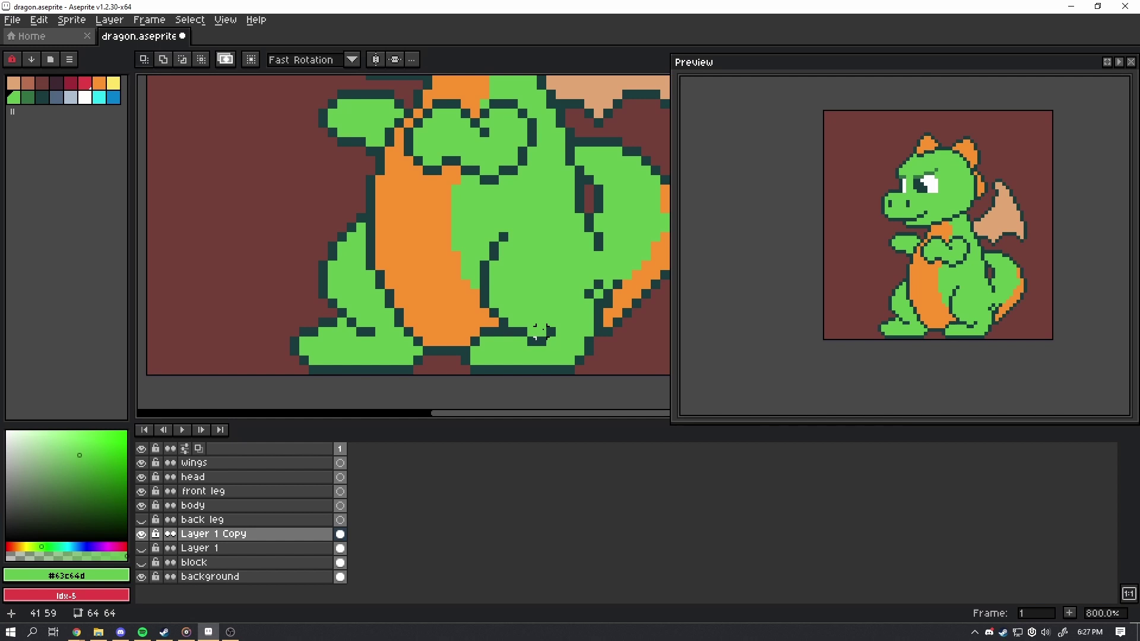
scroll(415, 274, "down", 1)
Redraw the dragon's left foot outline using the dark outline and orange belly colours
key("b")
left_click(345, 315, "alt")
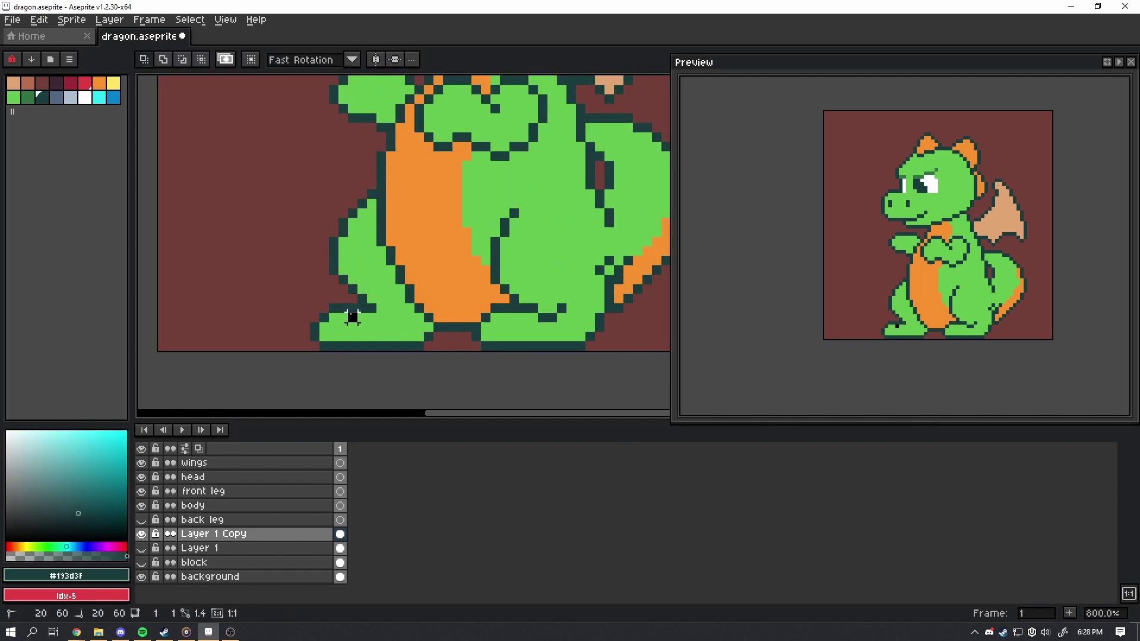
key("Return")
left_click_drag(327, 207, 360, 250)
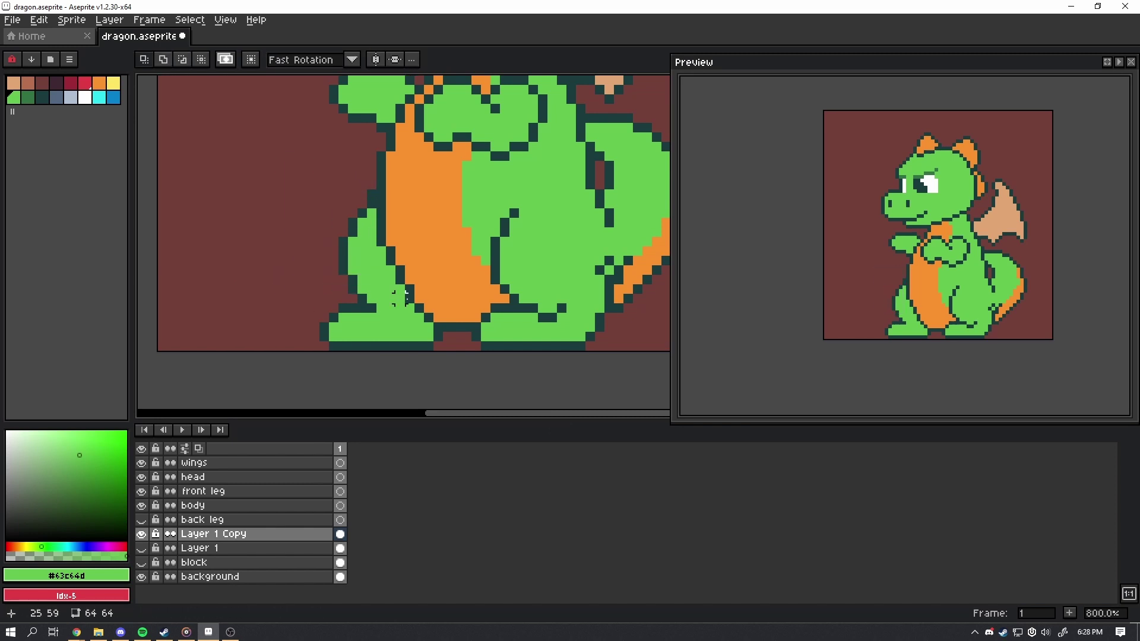
scroll(486, 293, "right", 3)
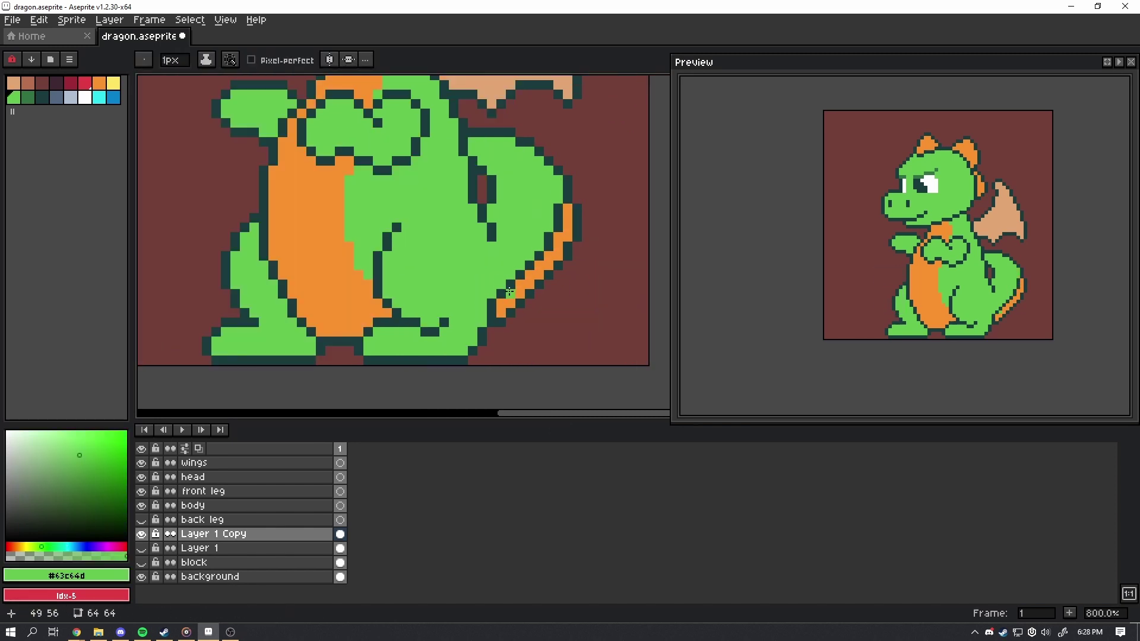
left_click(565, 194, "alt")
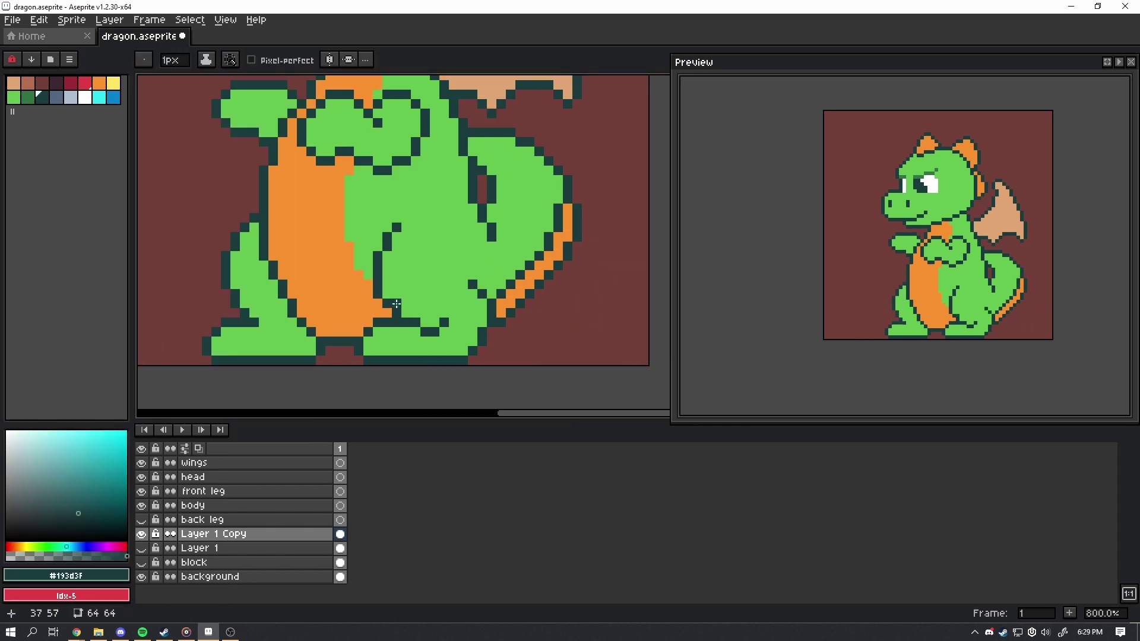
left_click(370, 296, "alt")
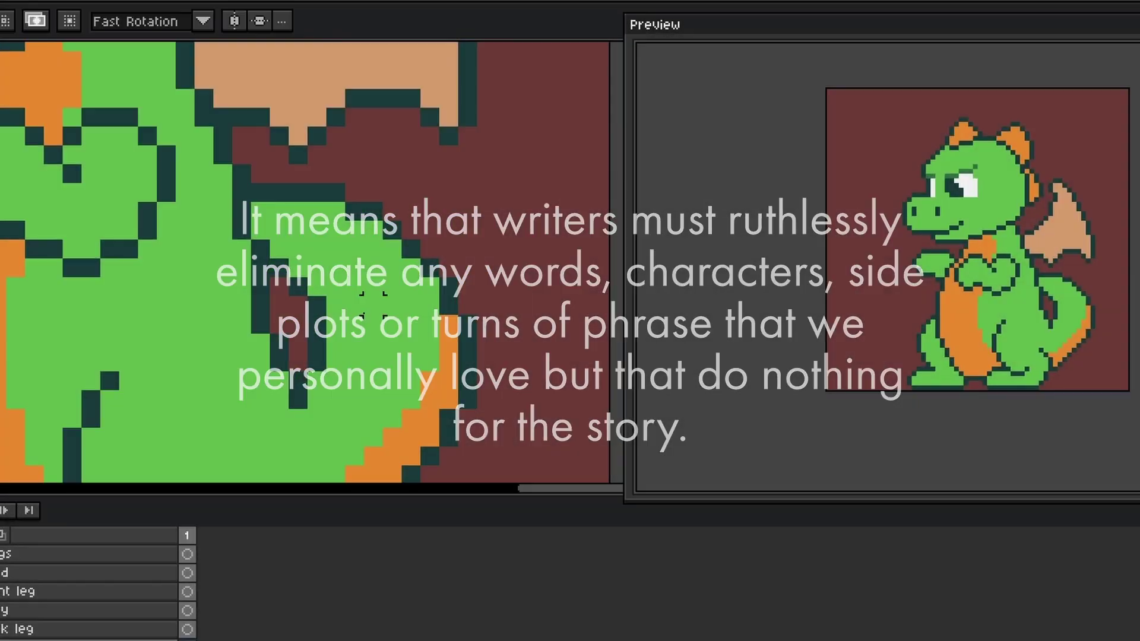
Clean up the area between the arm and wing by painting it green
left_click_drag(254, 198, 534, 351)
left_click_drag(331, 196, 412, 260)
key("b")
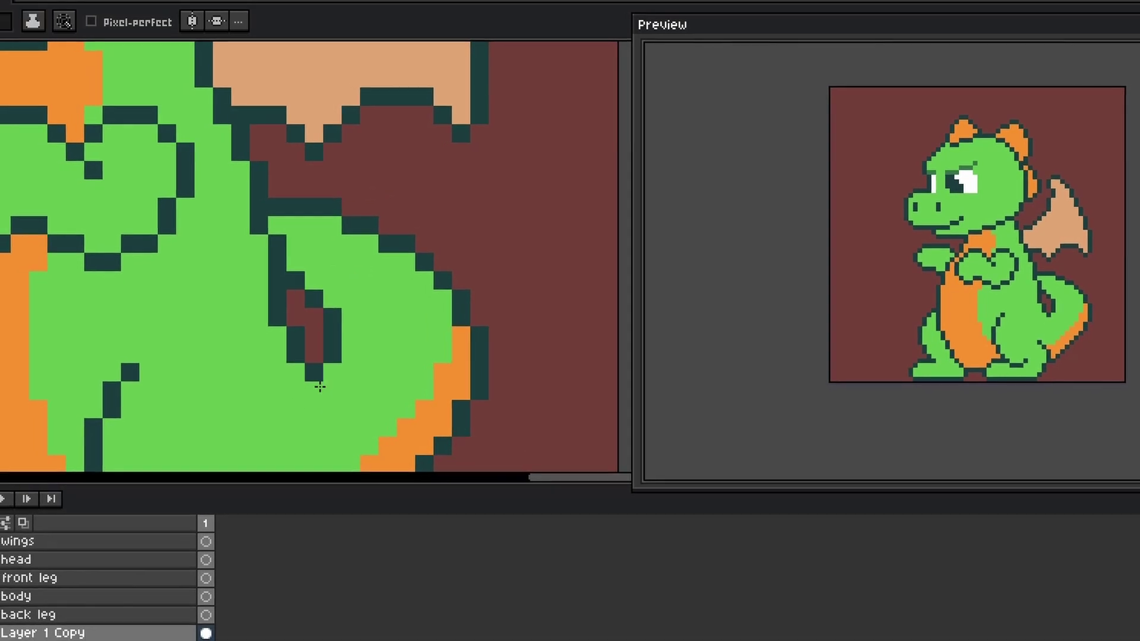
left_click_drag(316, 382, 313, 316)
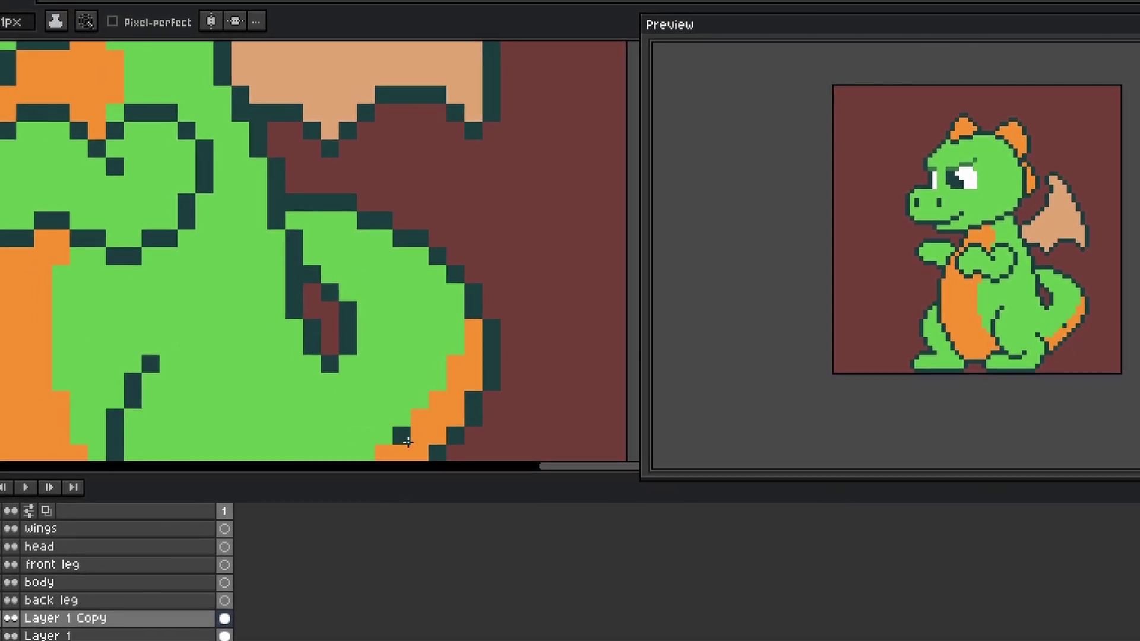
scroll(534, 356, "down", 3)
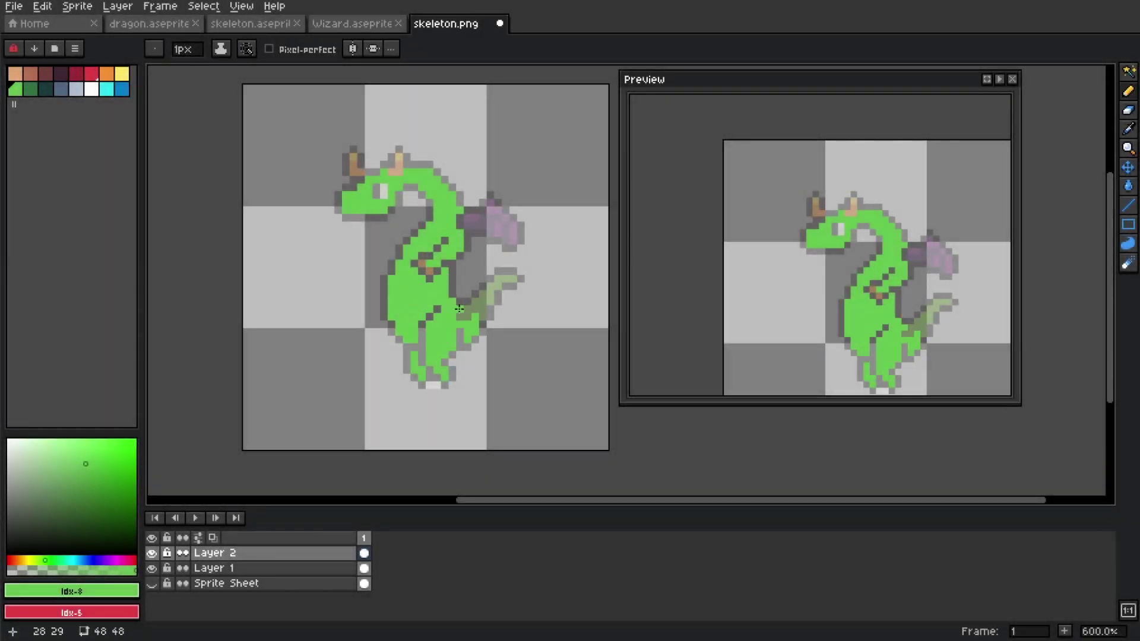
Draw a dark arc over the eye and paint tan shading onto the belly
key("bracketright")
key("bracketright")
left_click_drag(396, 205, 426, 202)
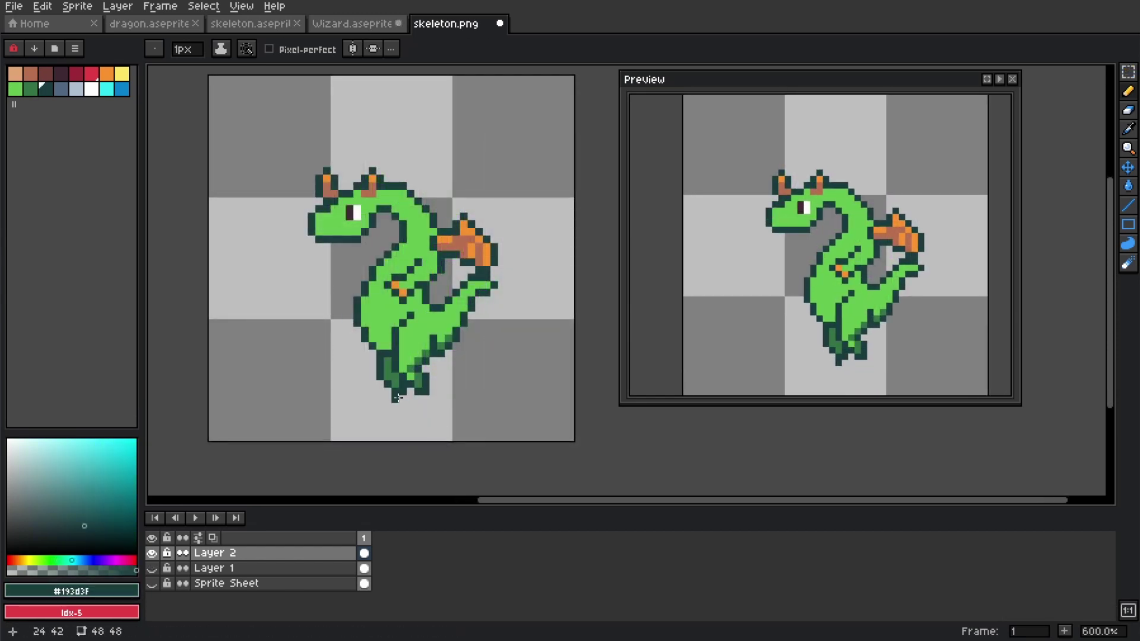
left_click(388, 376, "alt")
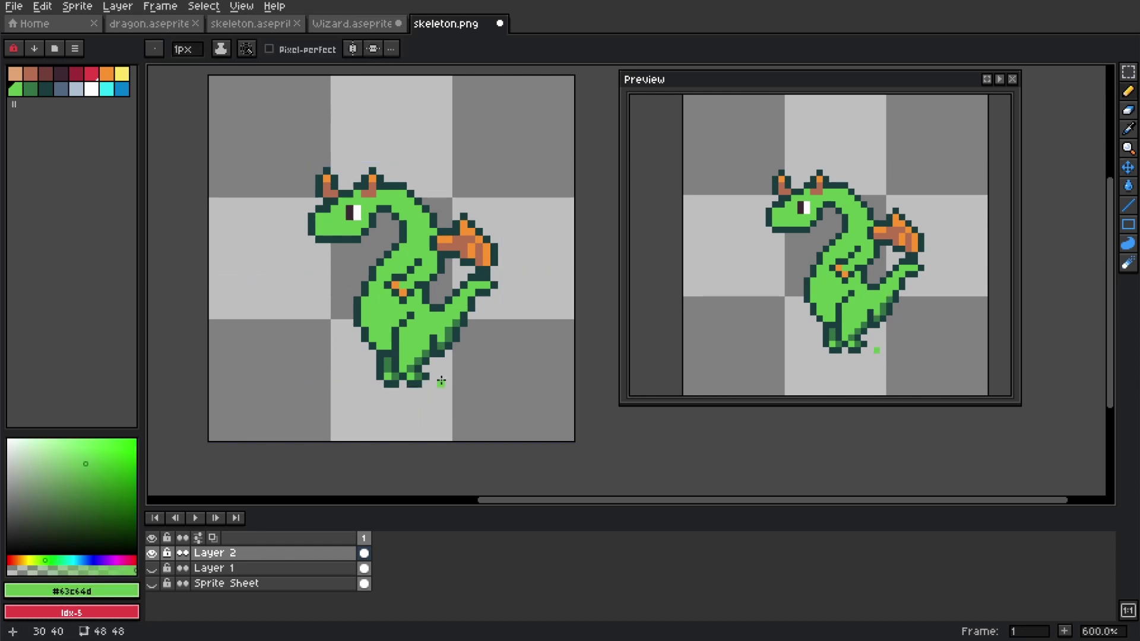
key("bracketright")
left_click(407, 250, "alt")
key("ctrl+z")
left_click(408, 259, "alt")
Draw a dark-green mouth line and fix the eye with a light-green pixel
left_click(392, 260, "alt")
left_click_drag(327, 233, 352, 232)
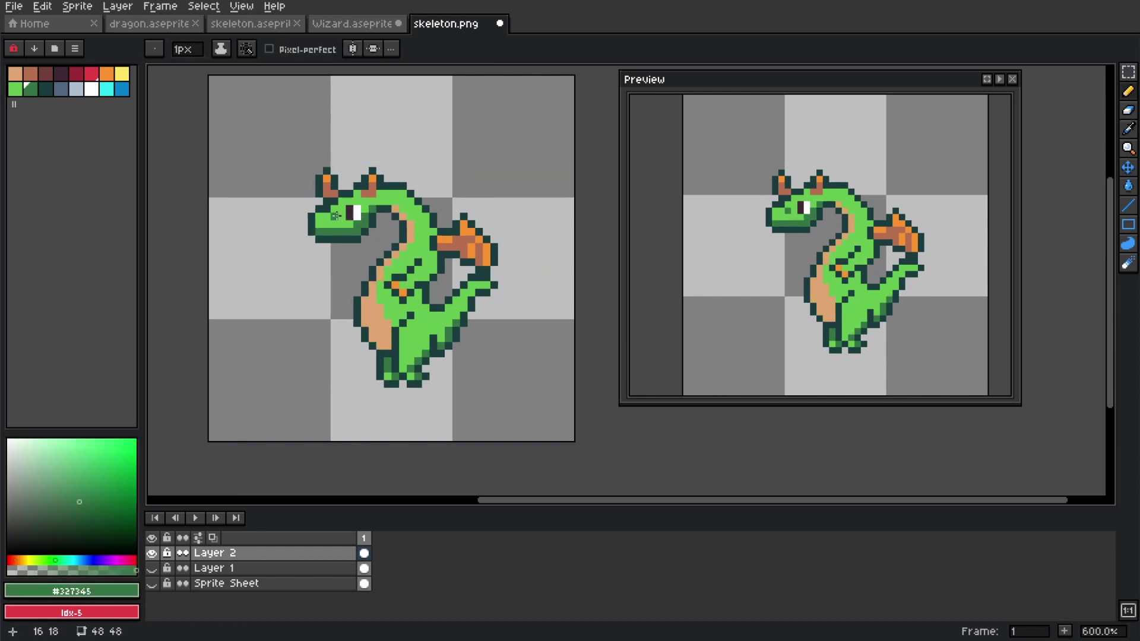
left_click(335, 216, "alt")
left_click(358, 278)
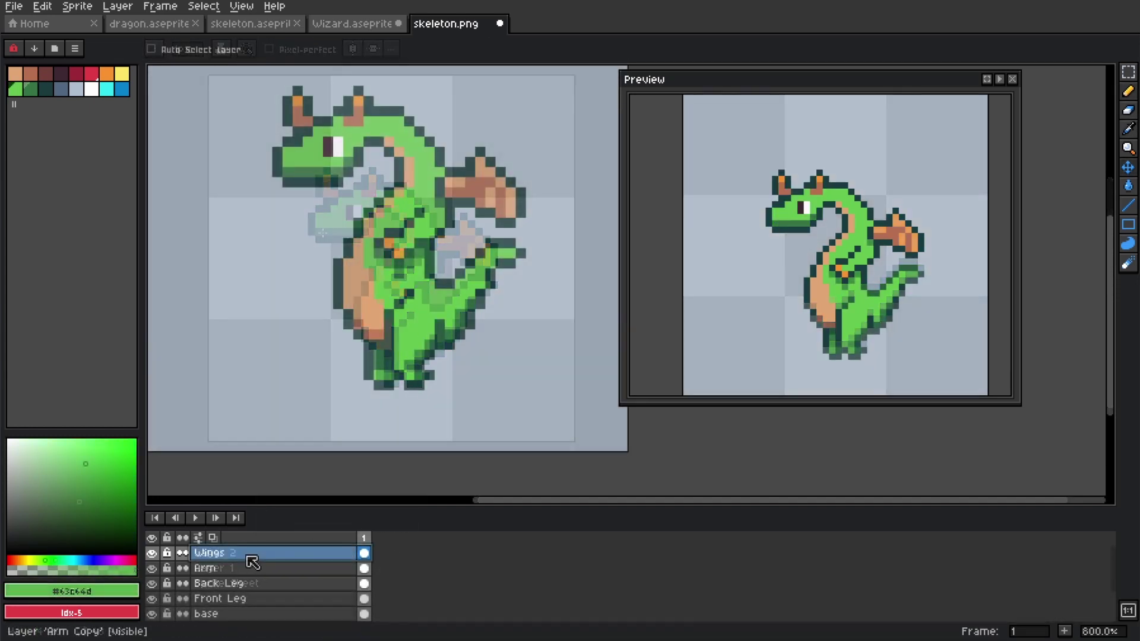
Move the Back Leg layer below the Body layer
right_click(246, 555)
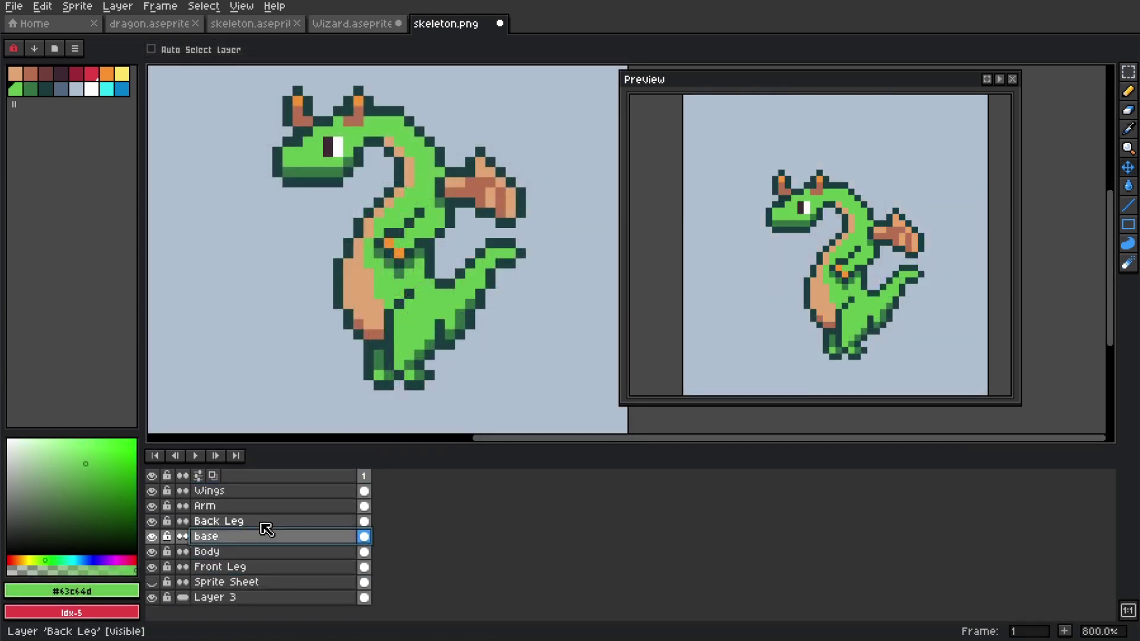
left_click_drag(262, 523, 243, 561)
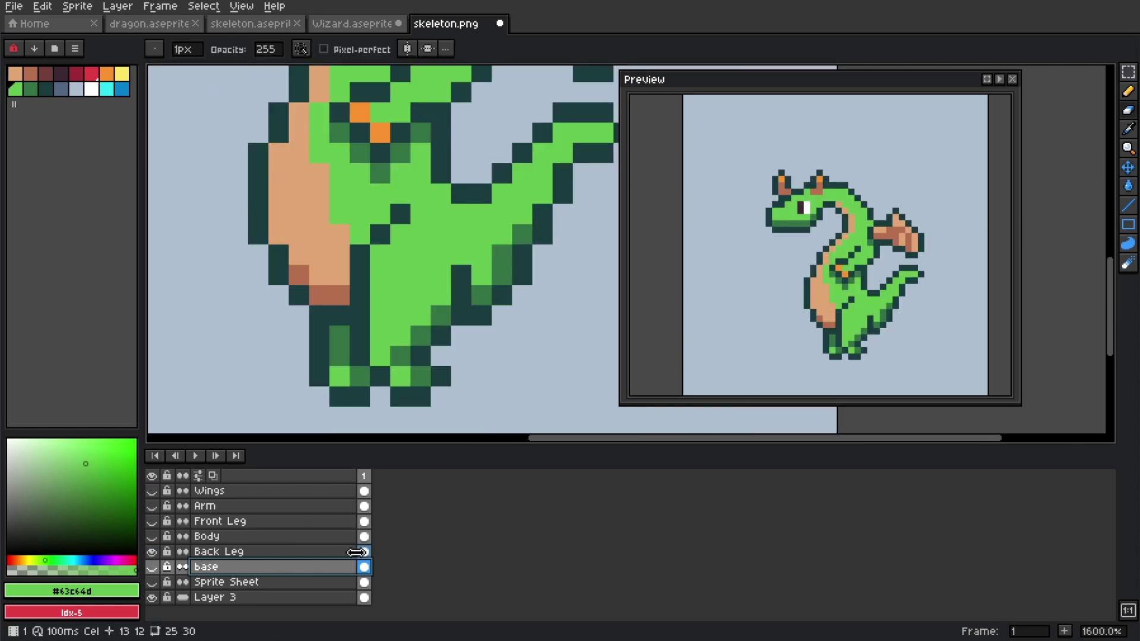
key("ctrl+z")
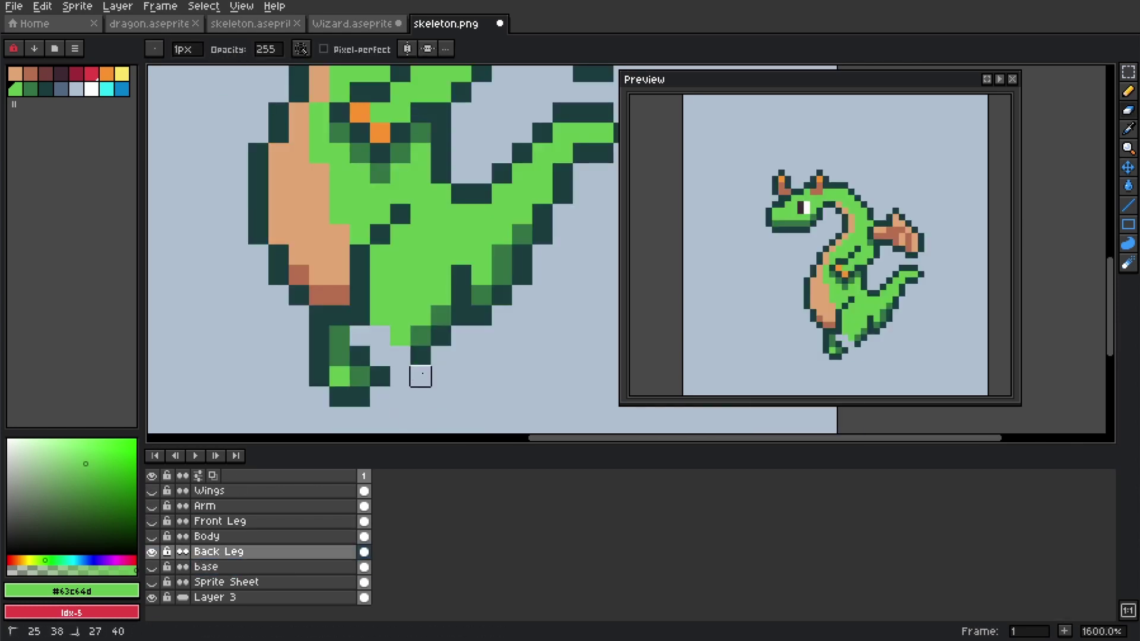
scroll(420, 376, "down", 1)
left_click_drag(392, 89, 465, 305)
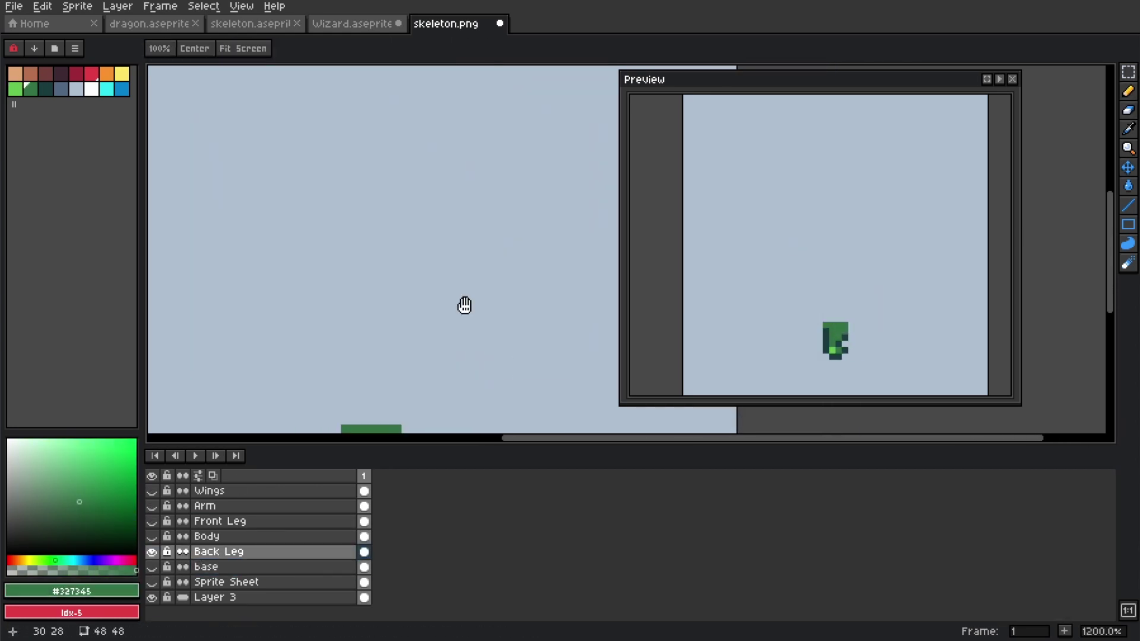
Cut the tail onto its own Tail layer and add a dark pixel at its tip
left_click(152, 536)
left_click(237, 520)
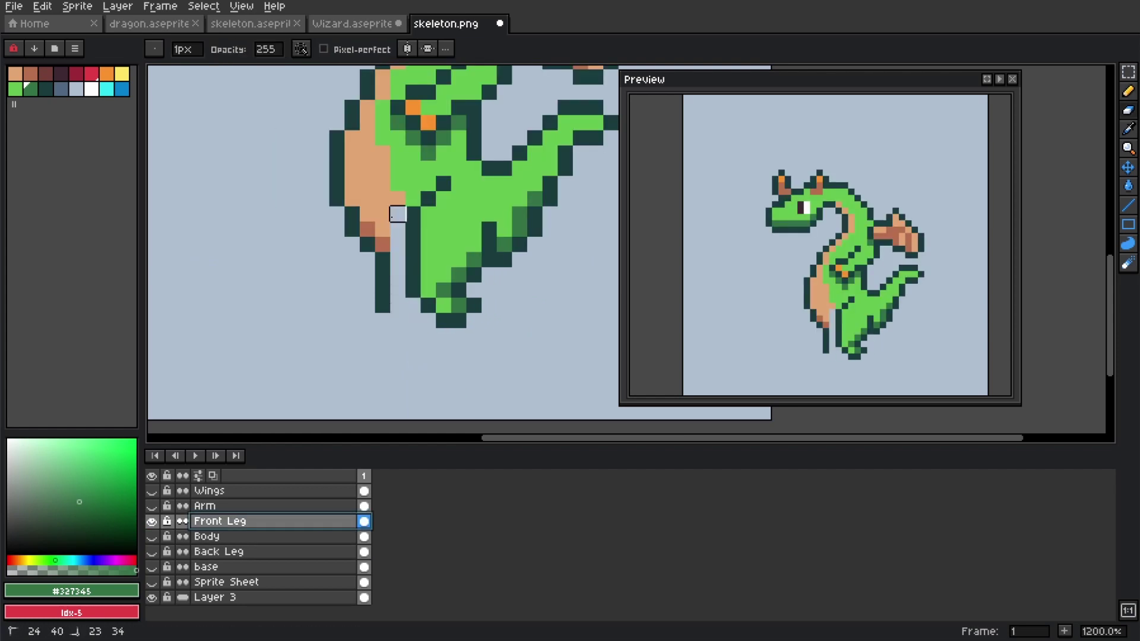
key("m")
left_click_drag(238, 88, 528, 257)
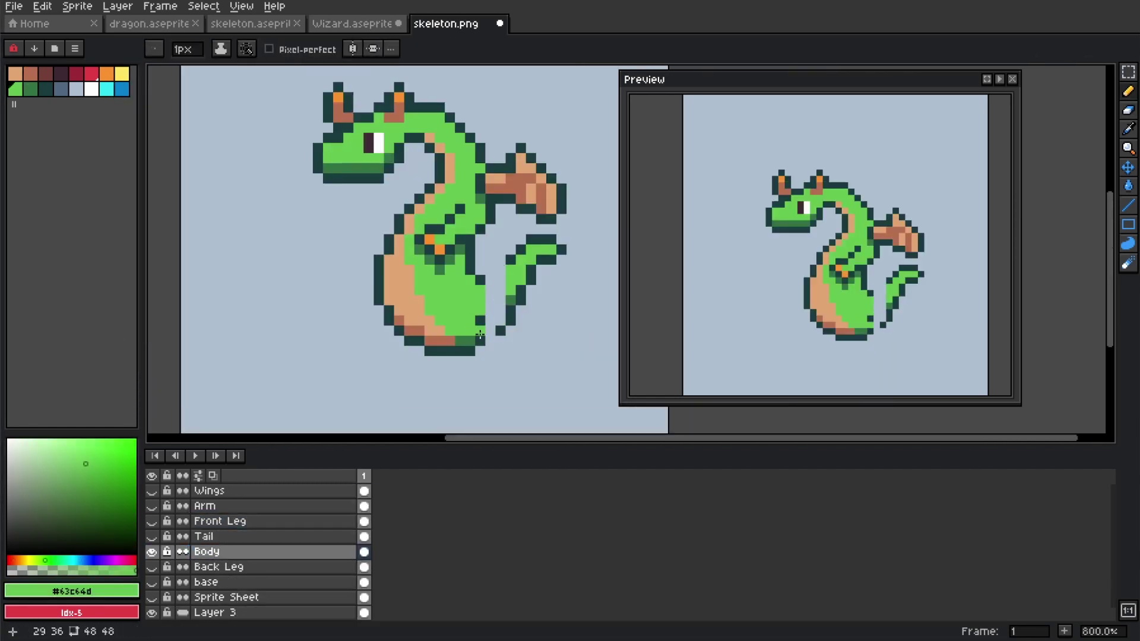
left_click(364, 536)
key("m")
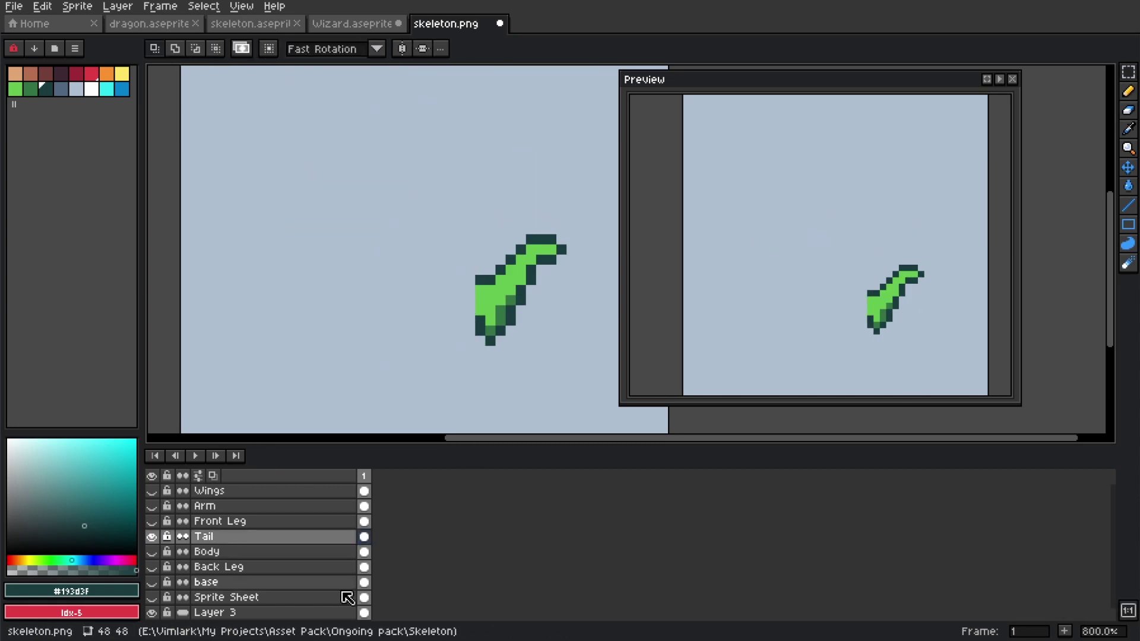
key("b")
left_click(480, 340)
left_click(487, 303, "alt")
Move the arm up under the neck, show all part layers, and add a new frame
left_click(364, 505)
left_click_drag(425, 356, 439, 201)
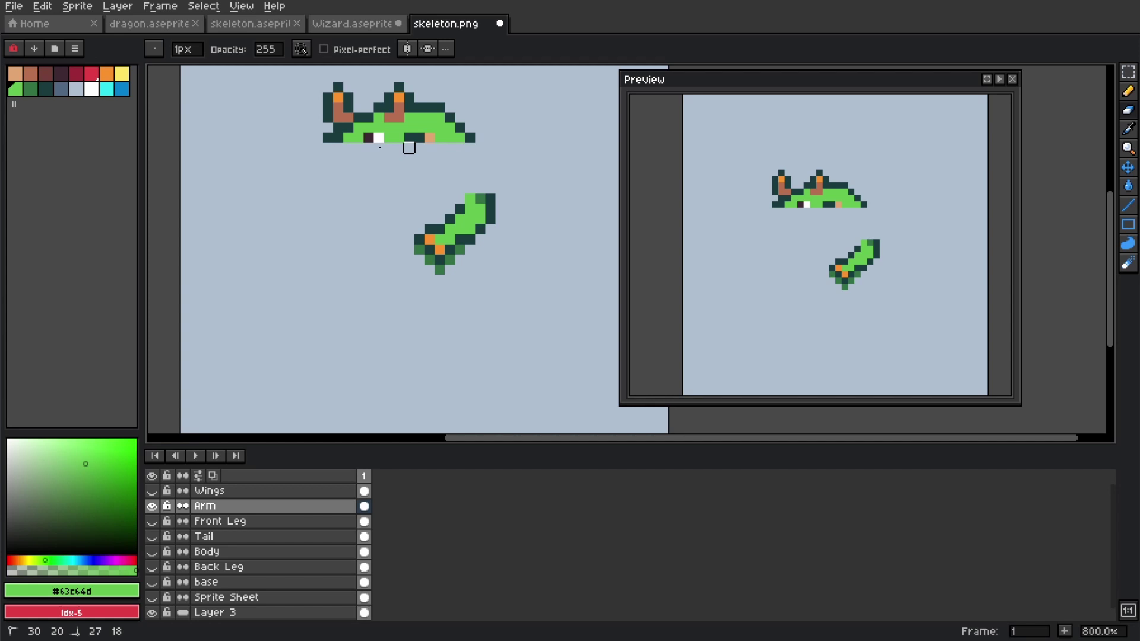
left_click(473, 292, "ctrl")
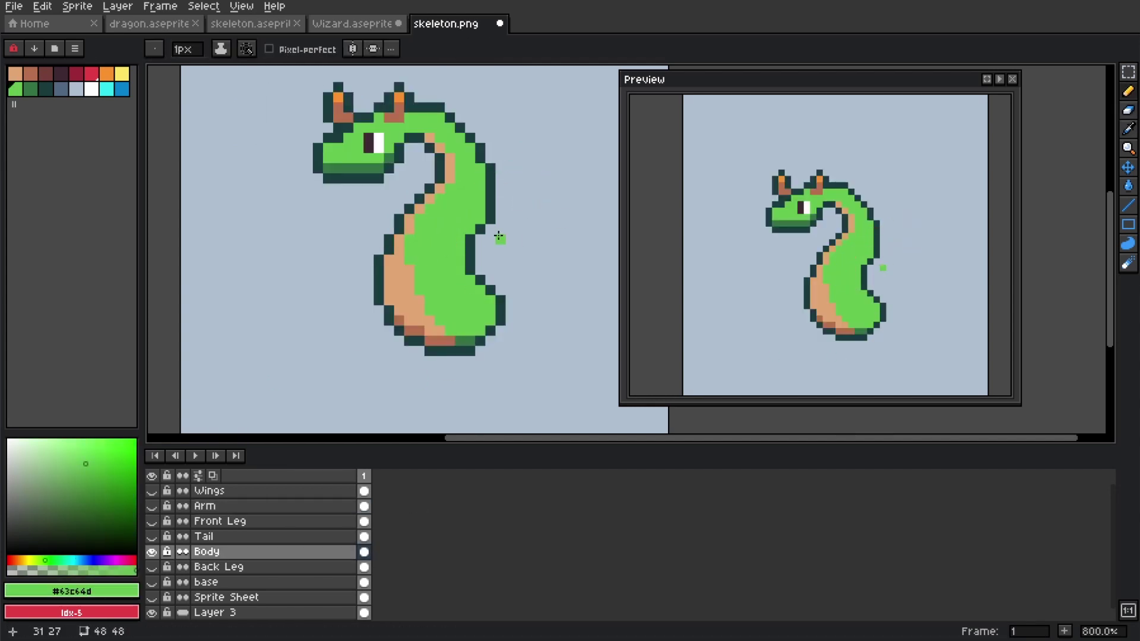
left_click(315, 492)
left_click(151, 476)
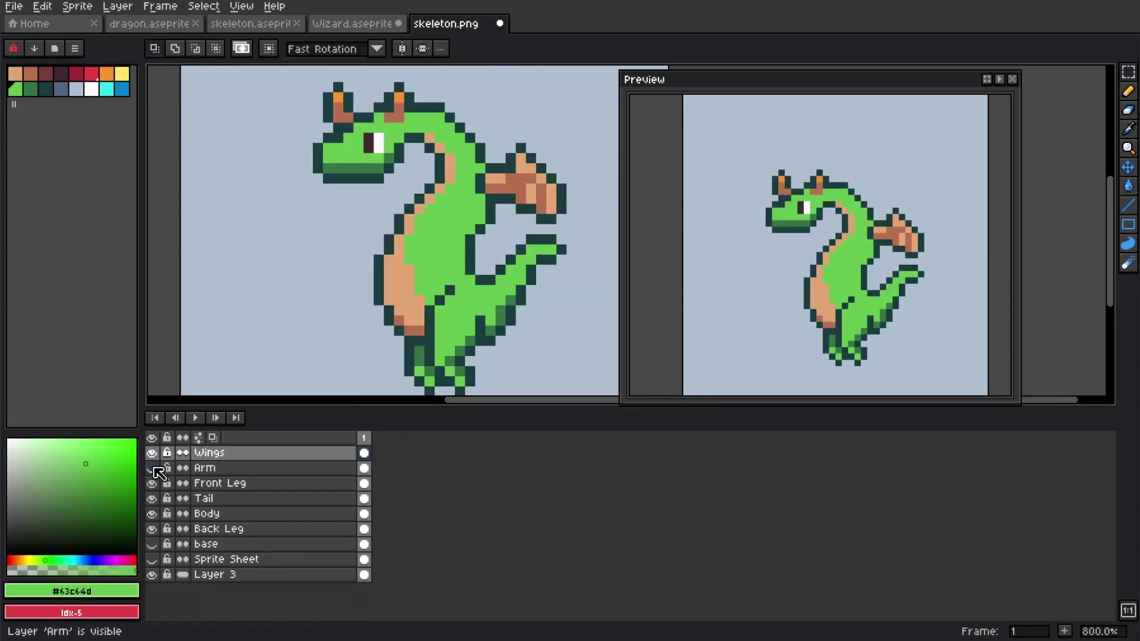
left_click(205, 506)
key("alt+n")
Add frames until the sprite has six, then play the animation
left_click(389, 494)
key("alt+n")
key("alt+n")
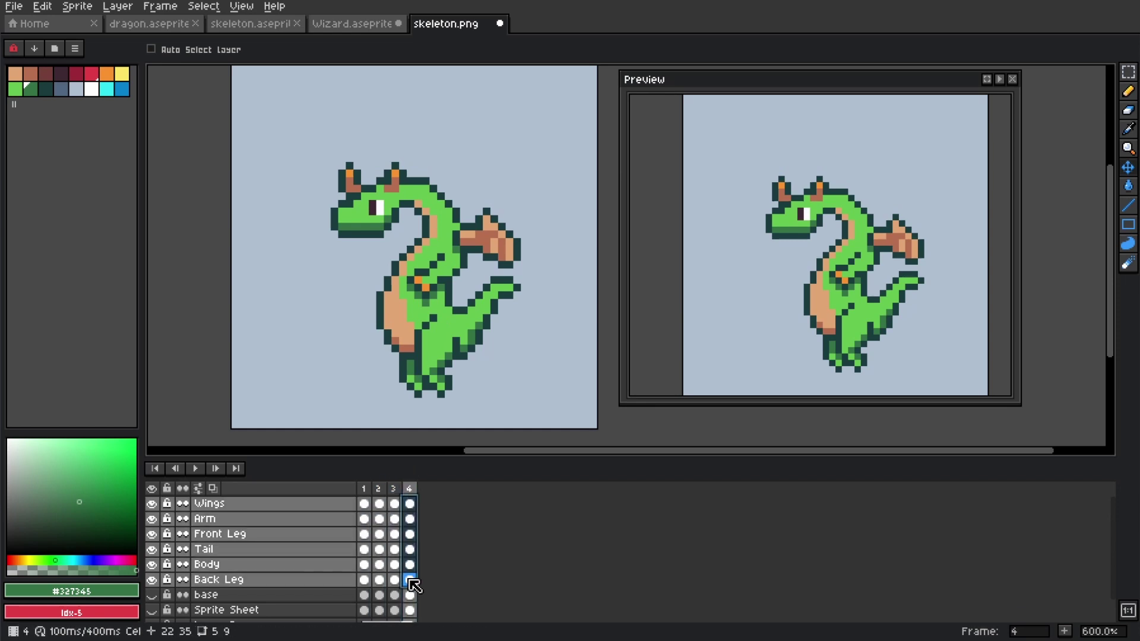
key("alt+n")
key("alt+n")
left_click(440, 567)
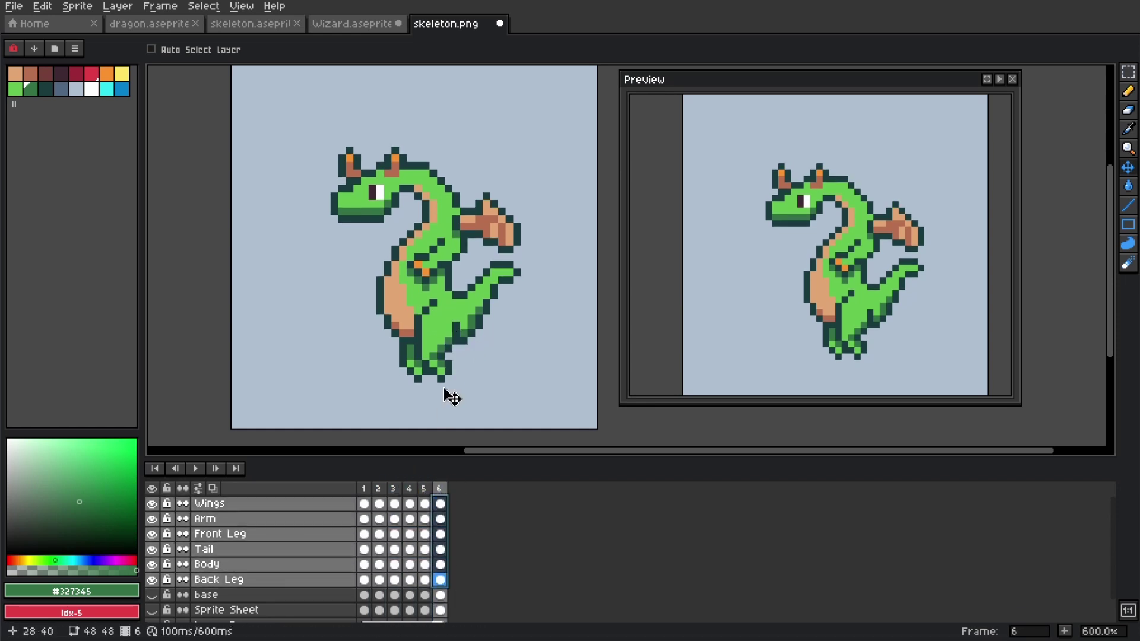
key("Return")
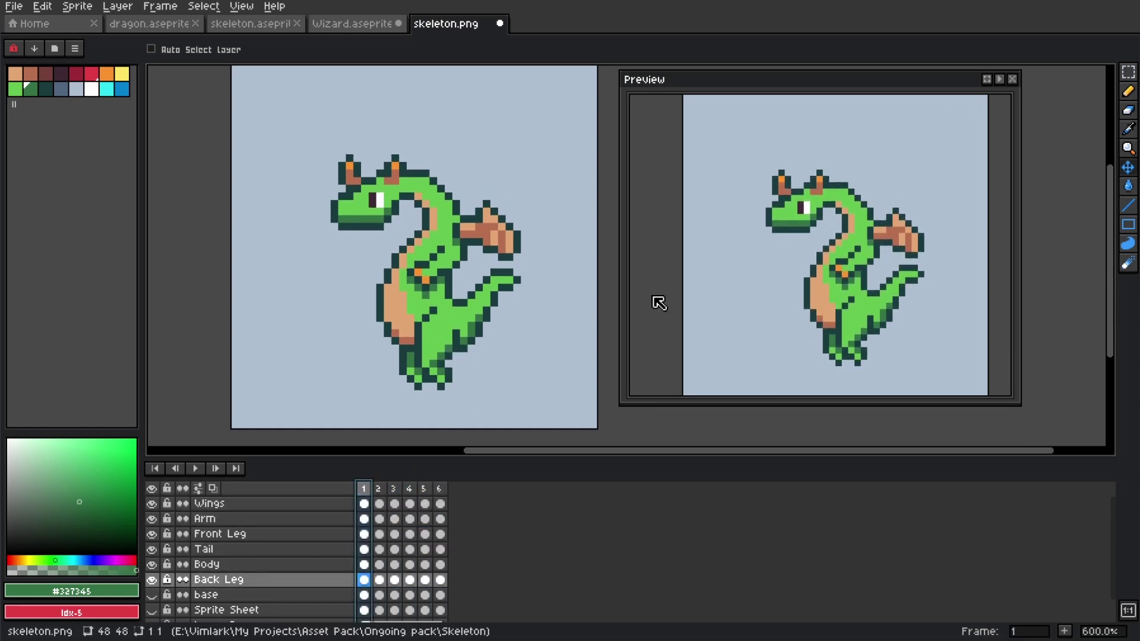
Select the Wings cel in frame 2 and undo the wing transformation
left_click(457, 504)
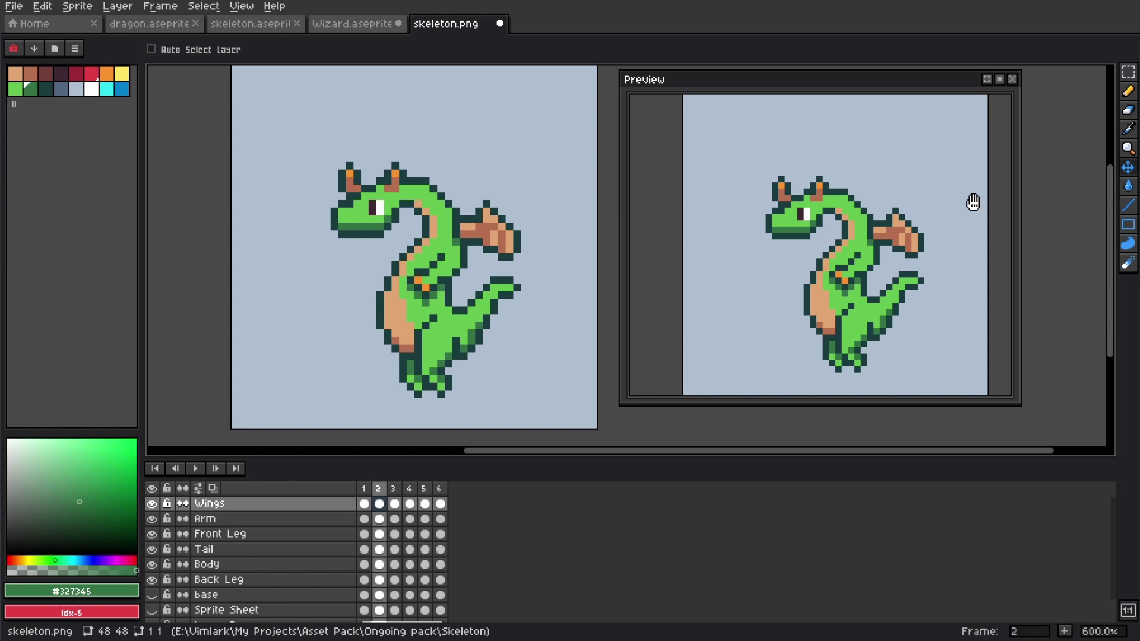
left_click(380, 504)
key("ctrl+z")
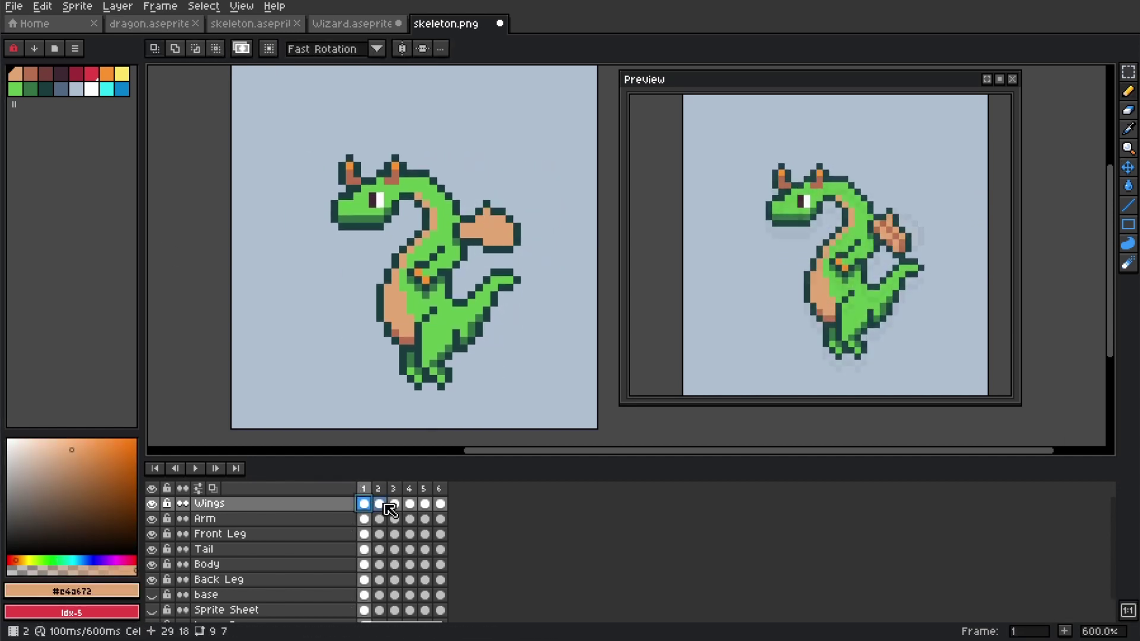
Select the wing for transforming and check it in frames 2 and 5
left_click(517, 249)
left_click(510, 252)
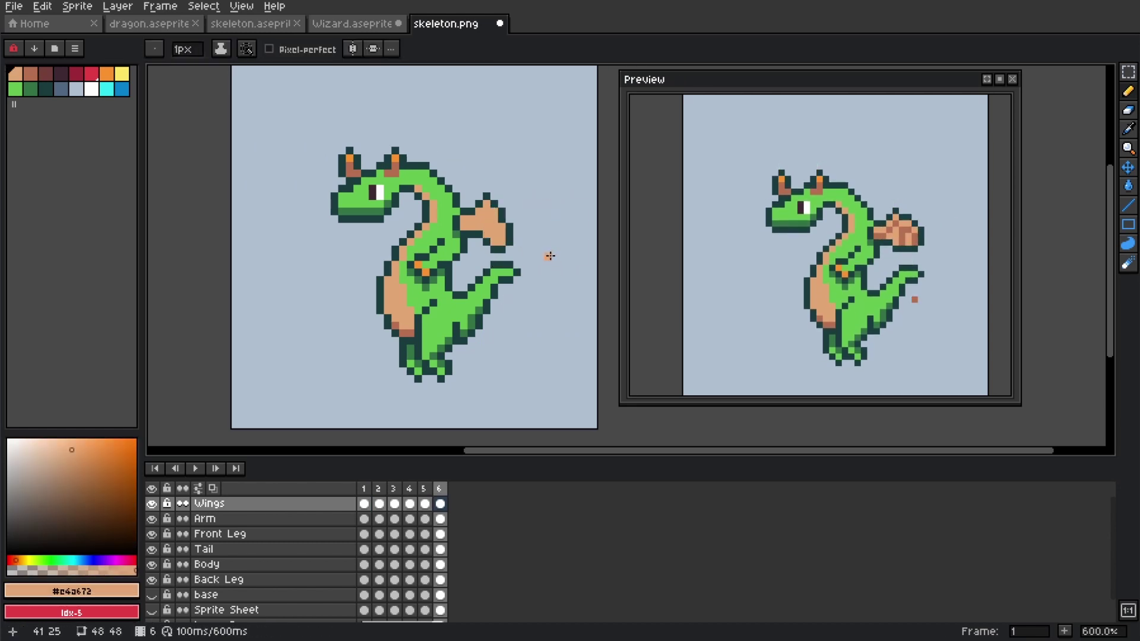
left_click(379, 505)
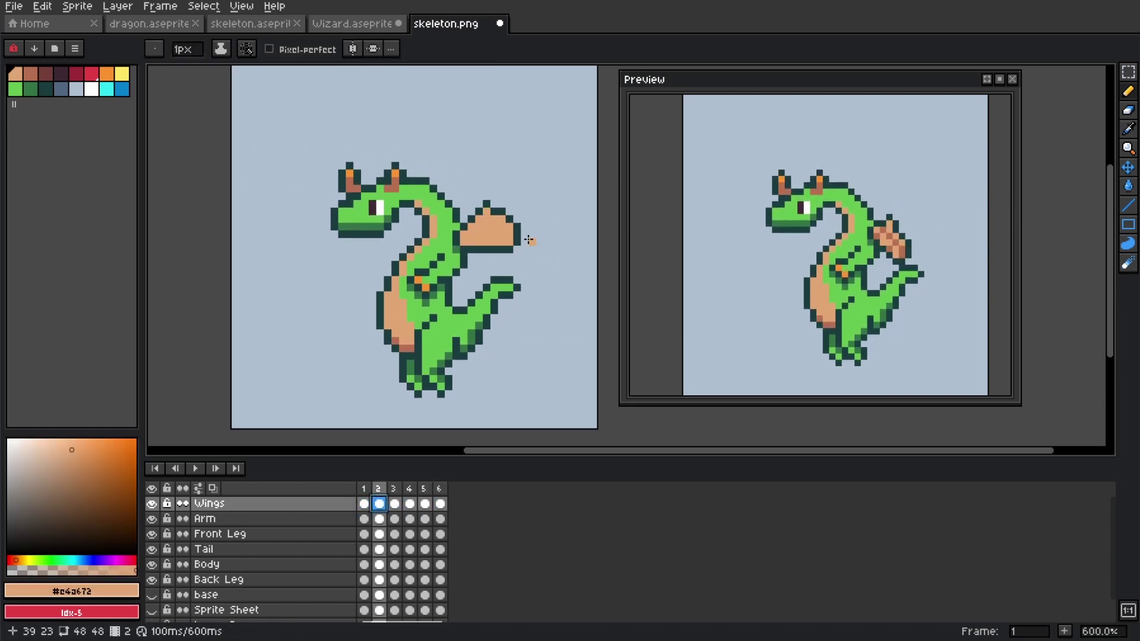
left_click(425, 504)
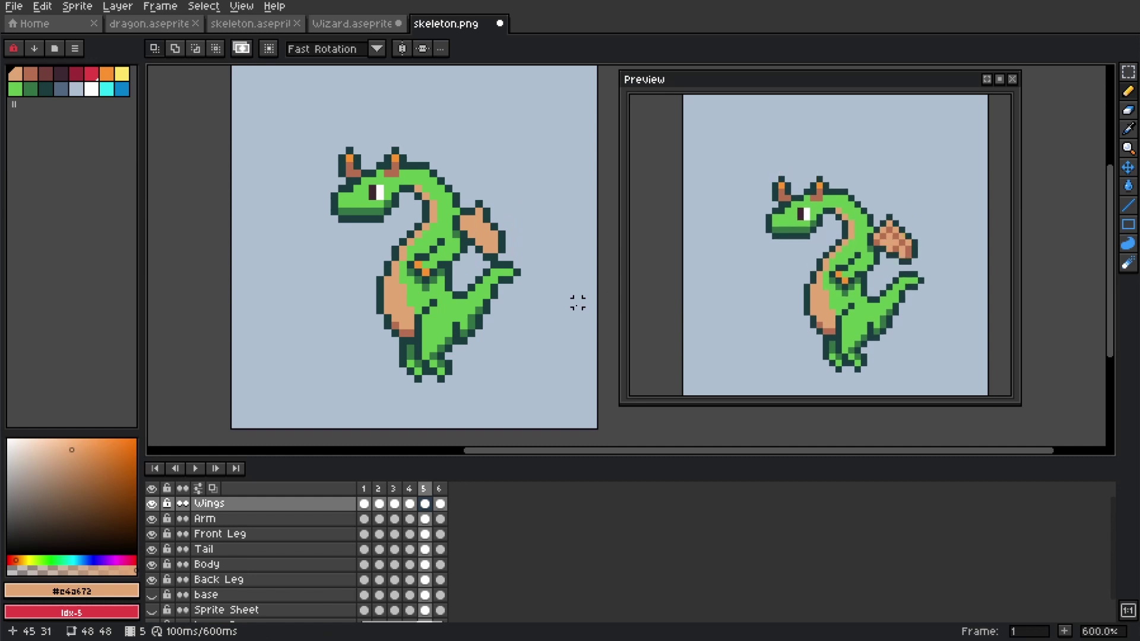
left_click(368, 507)
key("b")
left_click(479, 228, "alt")
Step through frames 2 to 5 to review poses, then add a new Layer 4 for a guide
key("period")
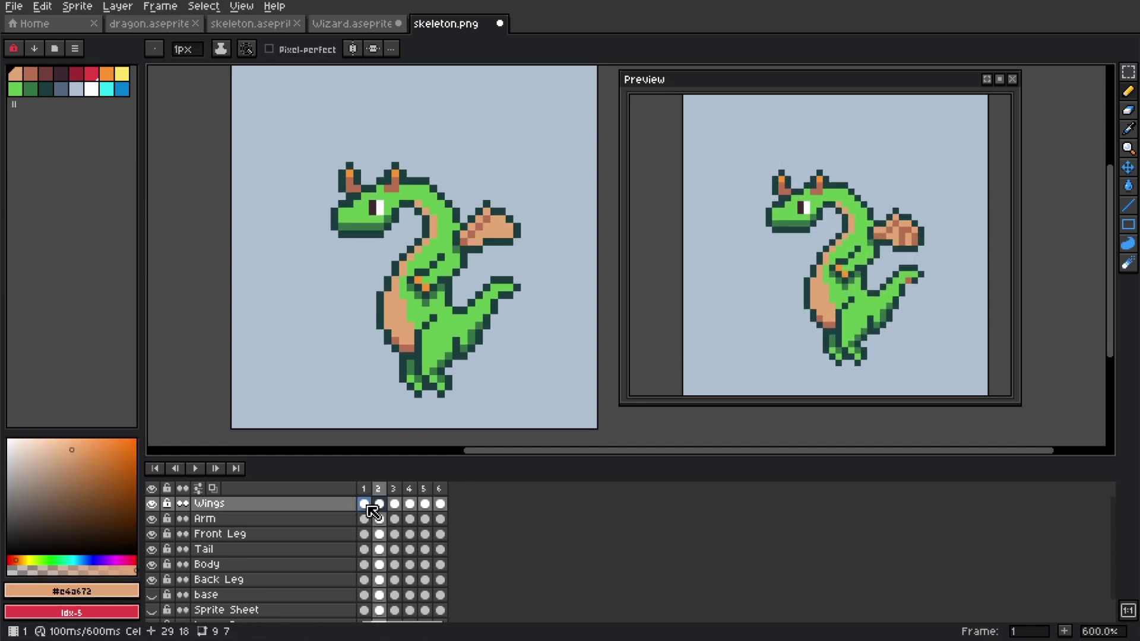
key("period")
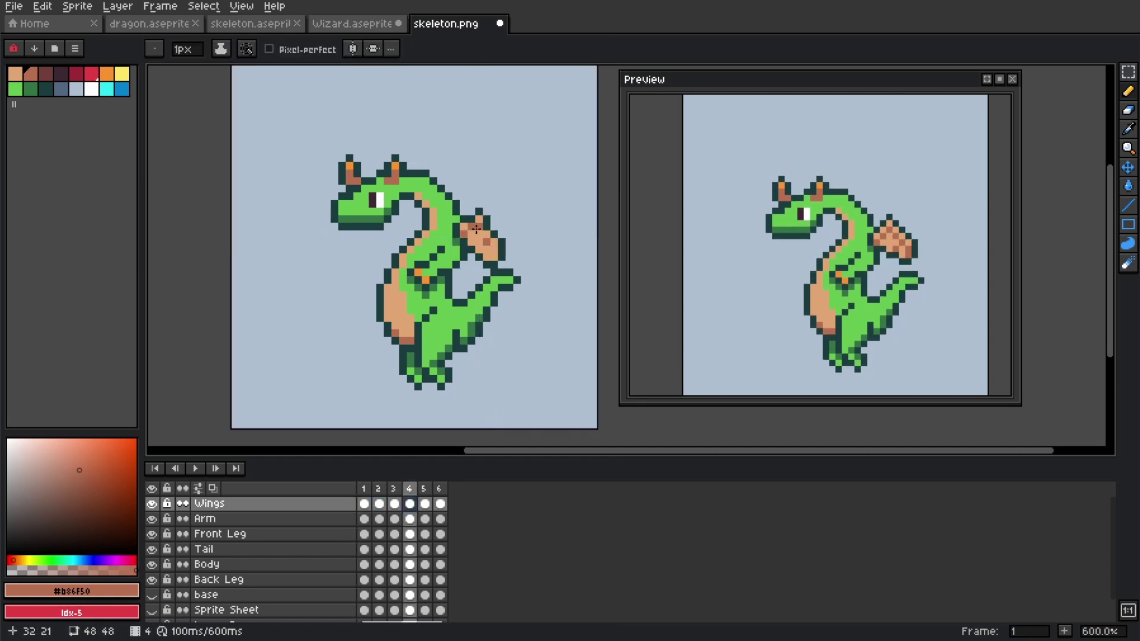
key("period")
key("period")
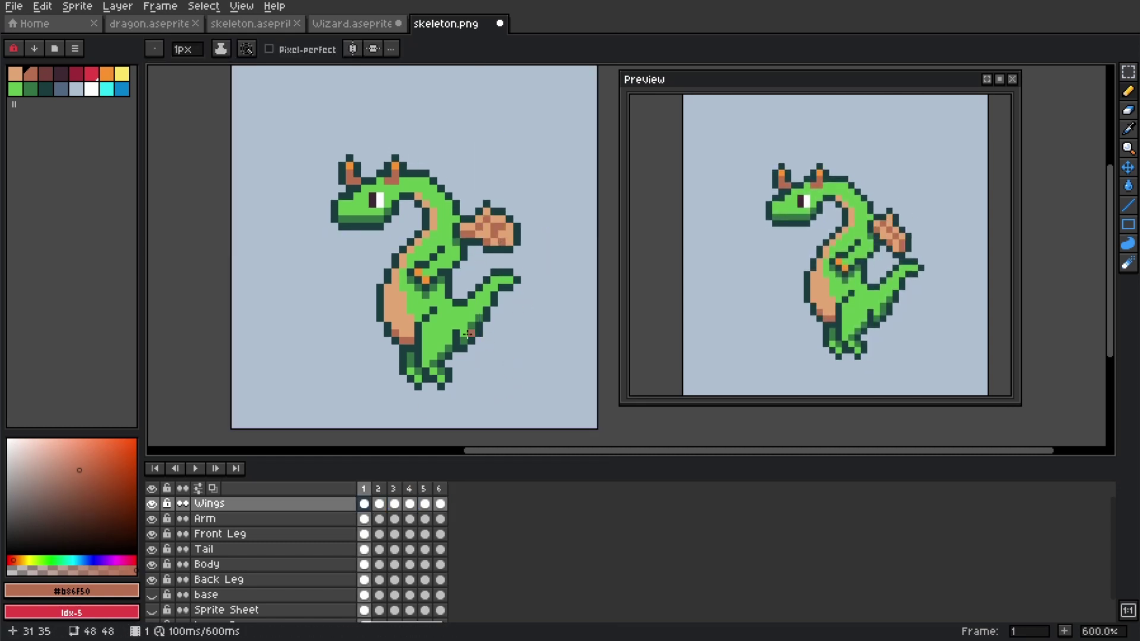
key("comma")
key("period")
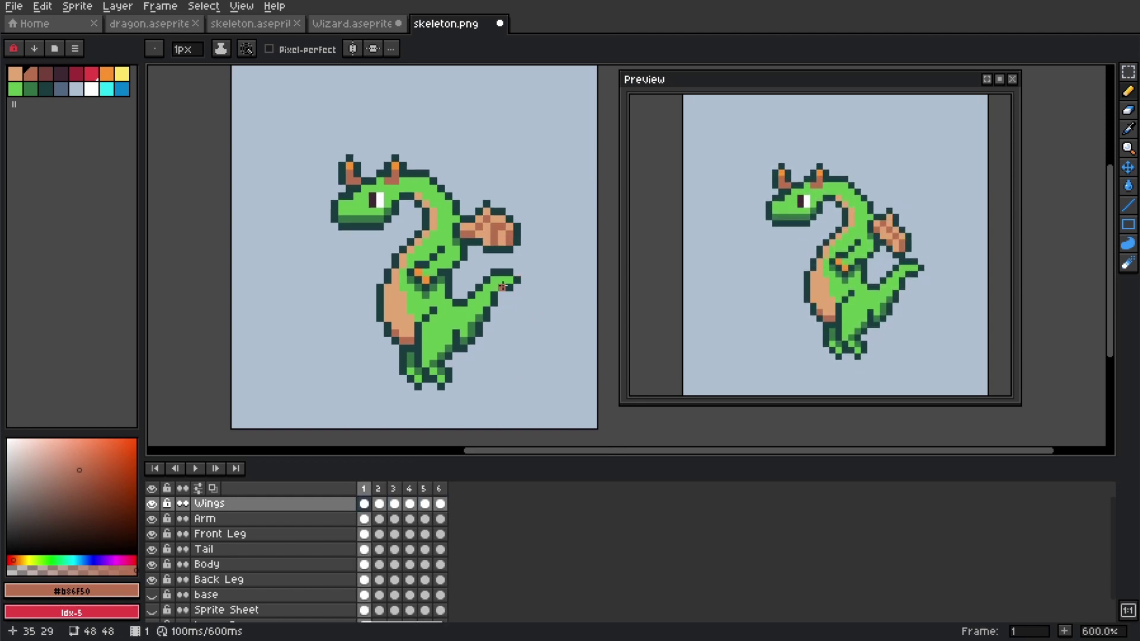
key("shift+n")
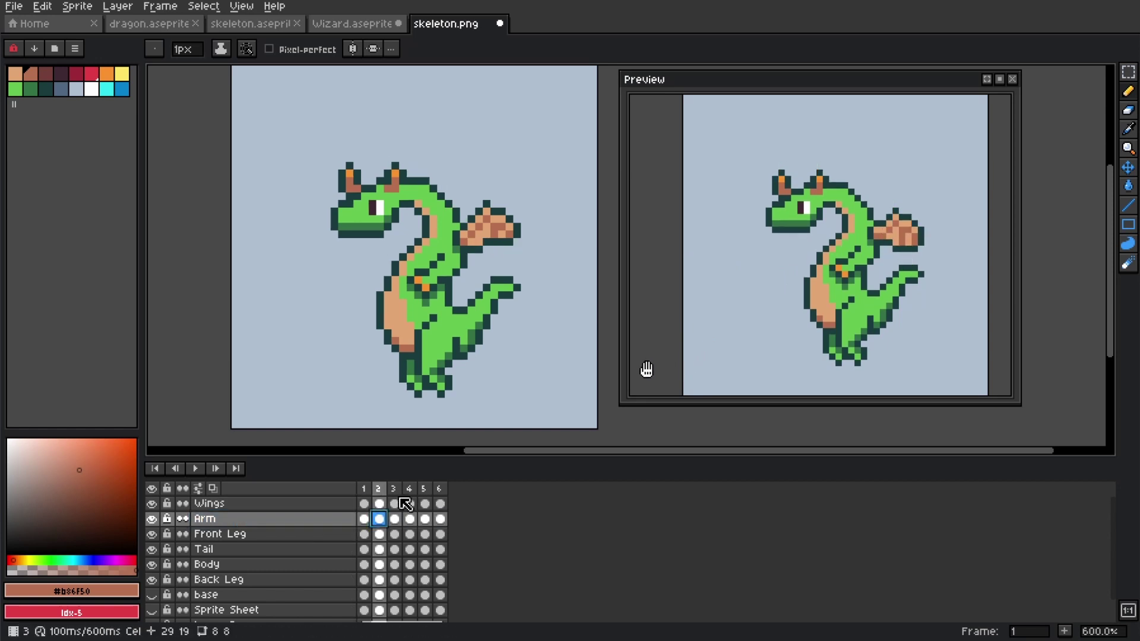
Draw a red diagonal tail-motion guide on Layer 4
left_click(91, 73)
left_click_drag(512, 279, 462, 317)
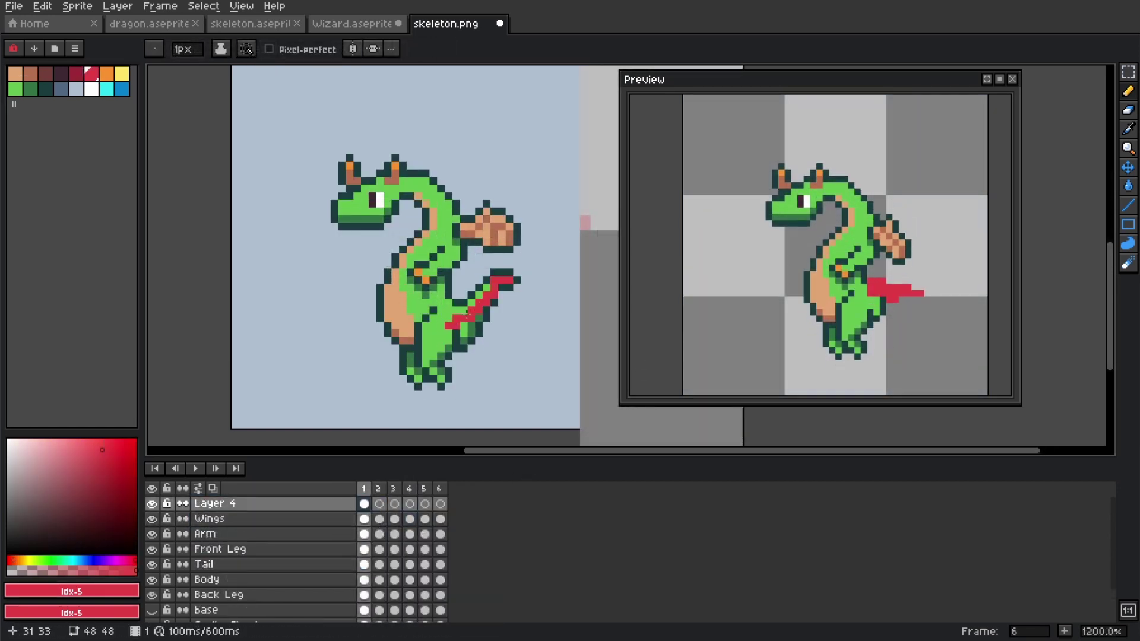
key("period")
scroll(445, 362, "up", 3)
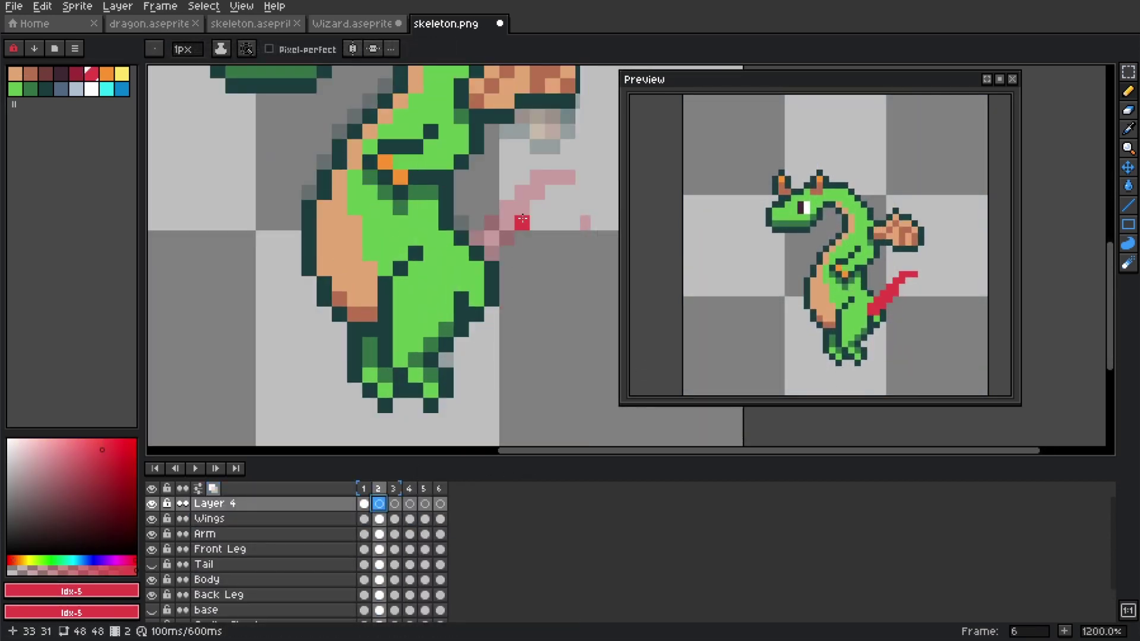
key("ctrl+z")
Fade Layer 4 to 44 opacity
key("shift+p")
key("period")
key("v")
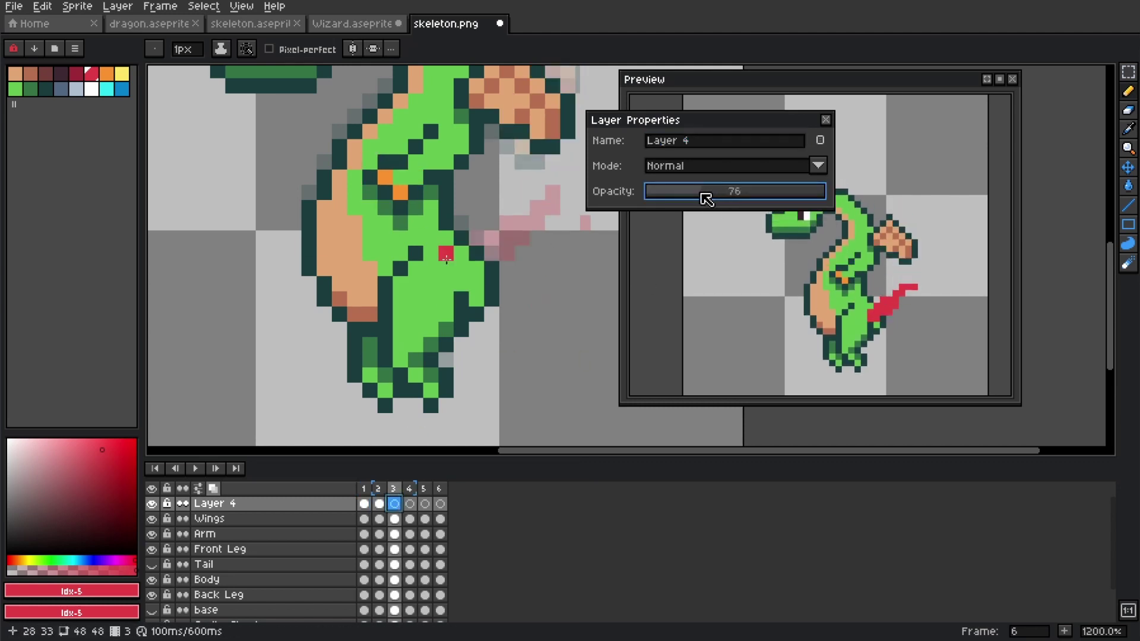
left_click_drag(706, 199, 676, 196)
Redraw the tail in dark outline to follow the guide and move the head per frame
key("period")
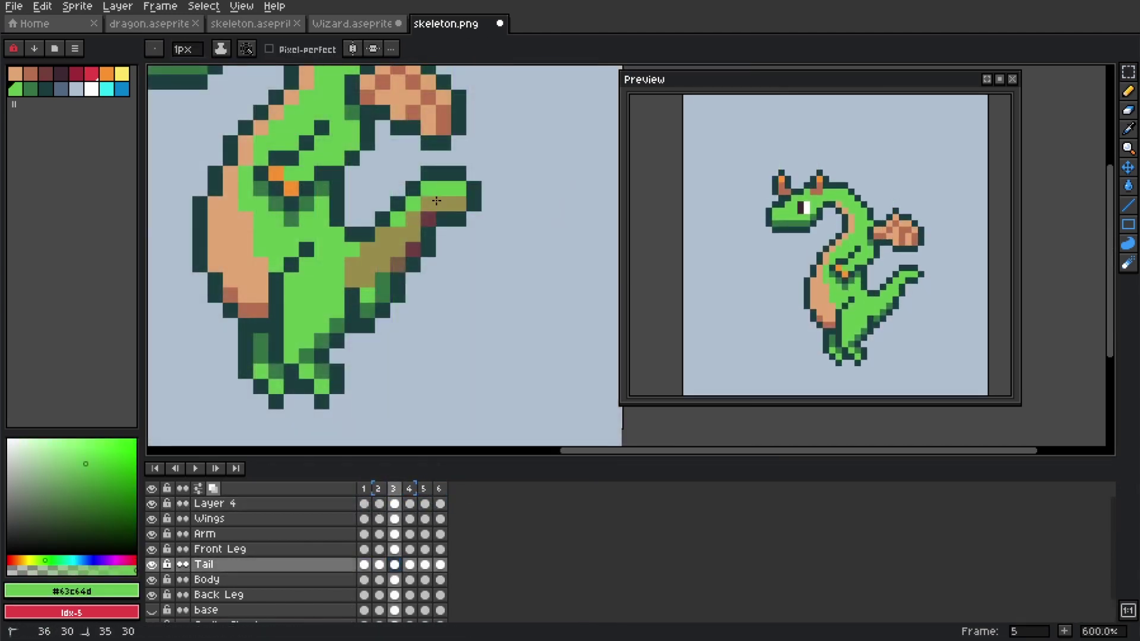
left_click(378, 219, "alt")
key("period")
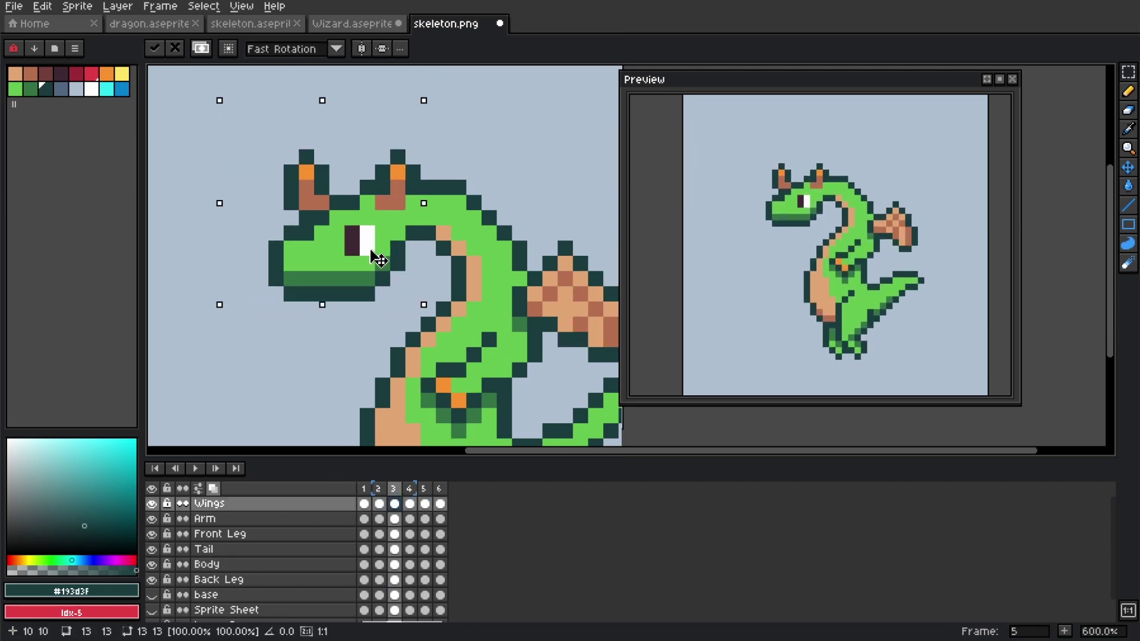
left_click(409, 565)
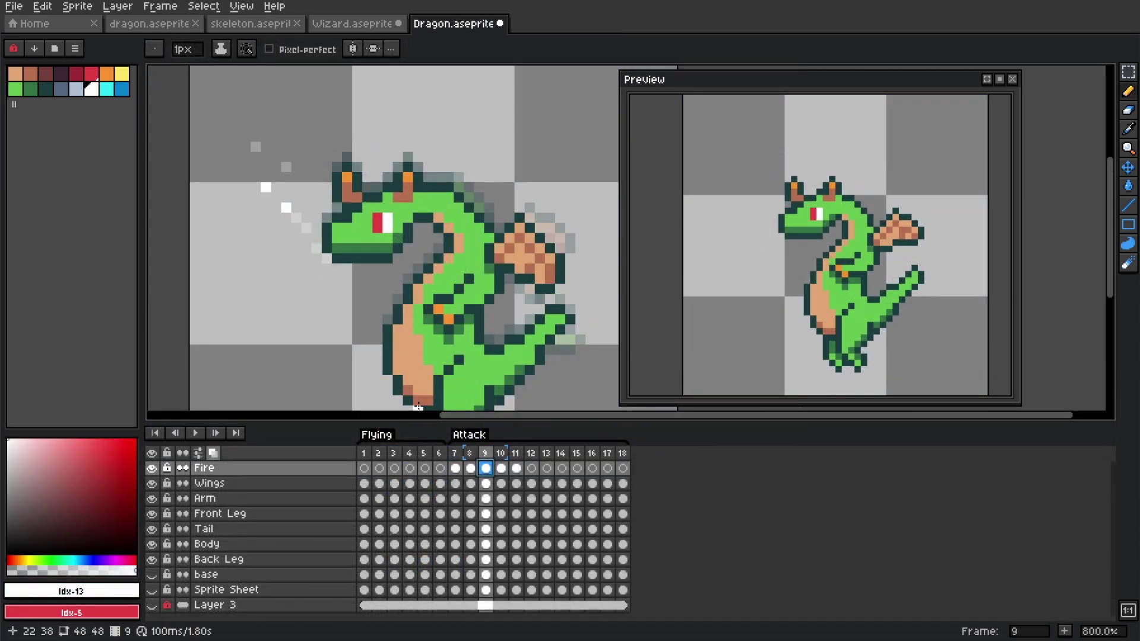
Step through the Attack tag's Fire cels in Dragon.aseprite and select frames 12–16
left_click(502, 468)
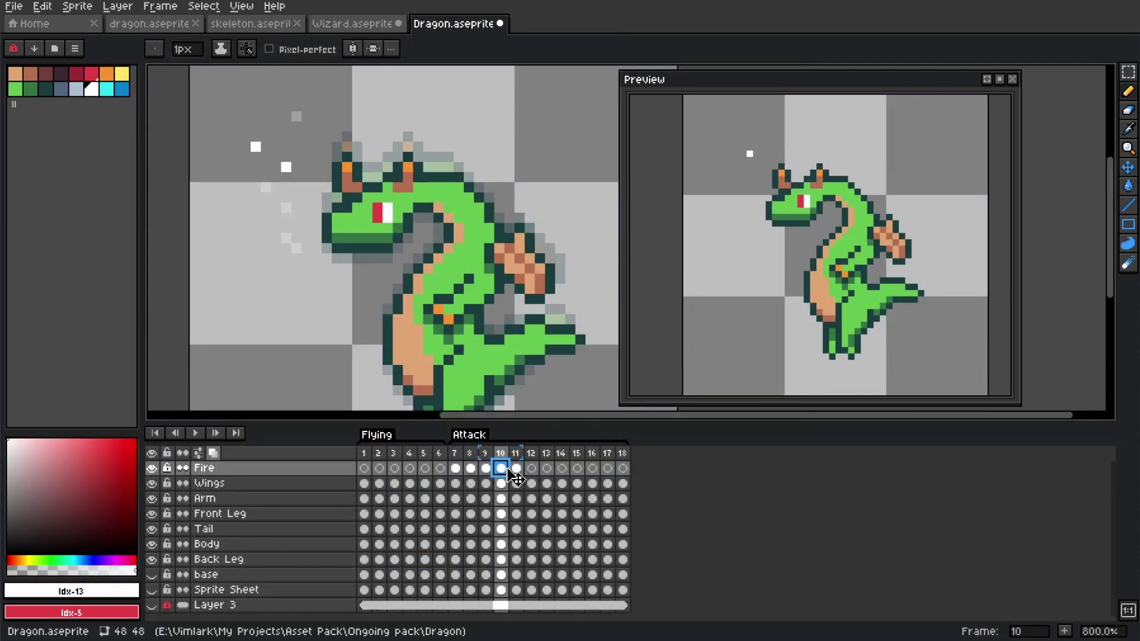
key("Right")
key("Right")
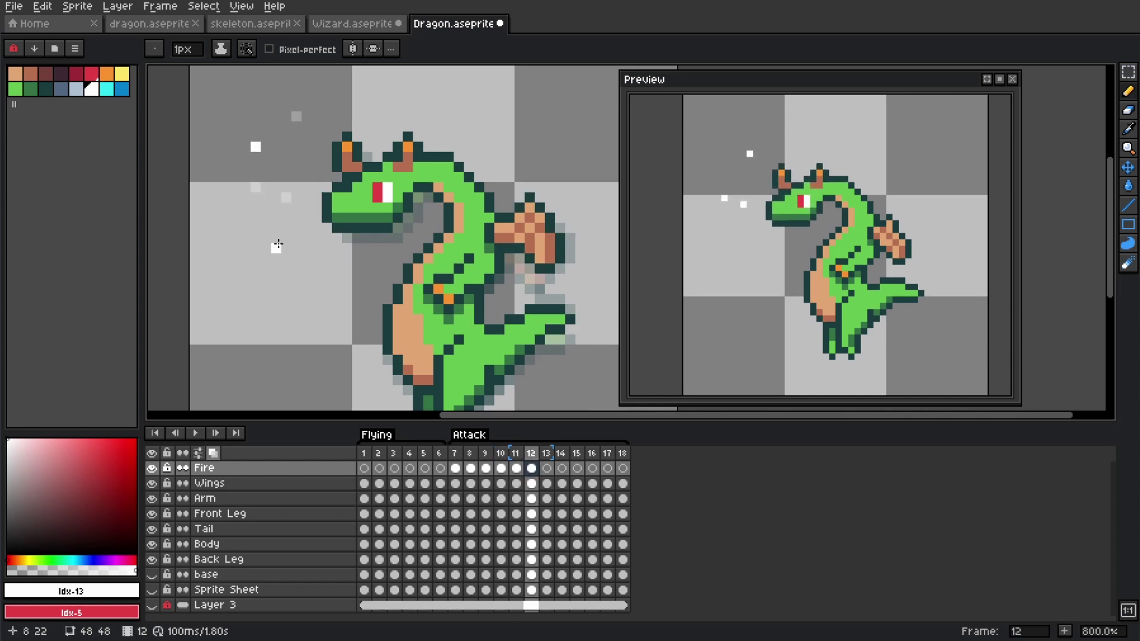
left_click(545, 475)
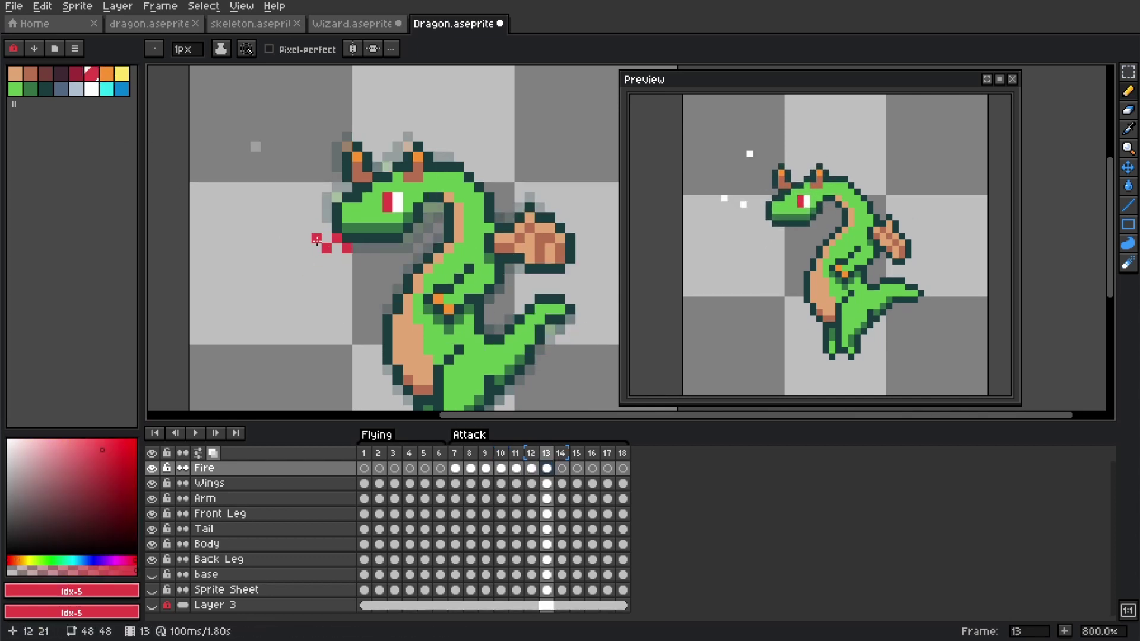
key("Right")
key("Right")
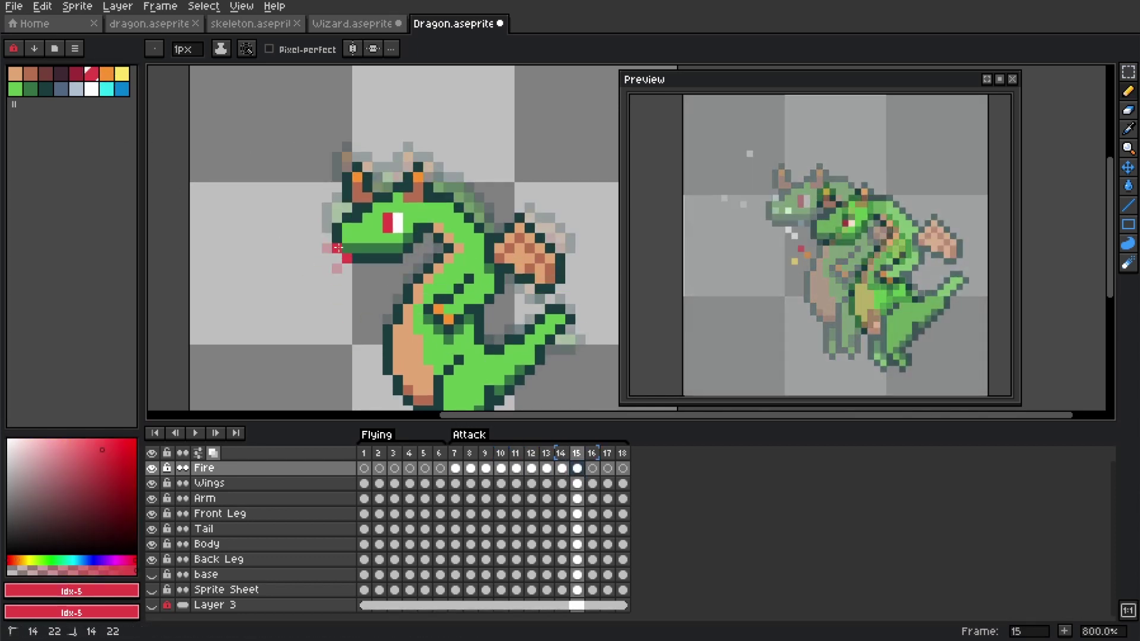
left_click(623, 468)
left_click(560, 453)
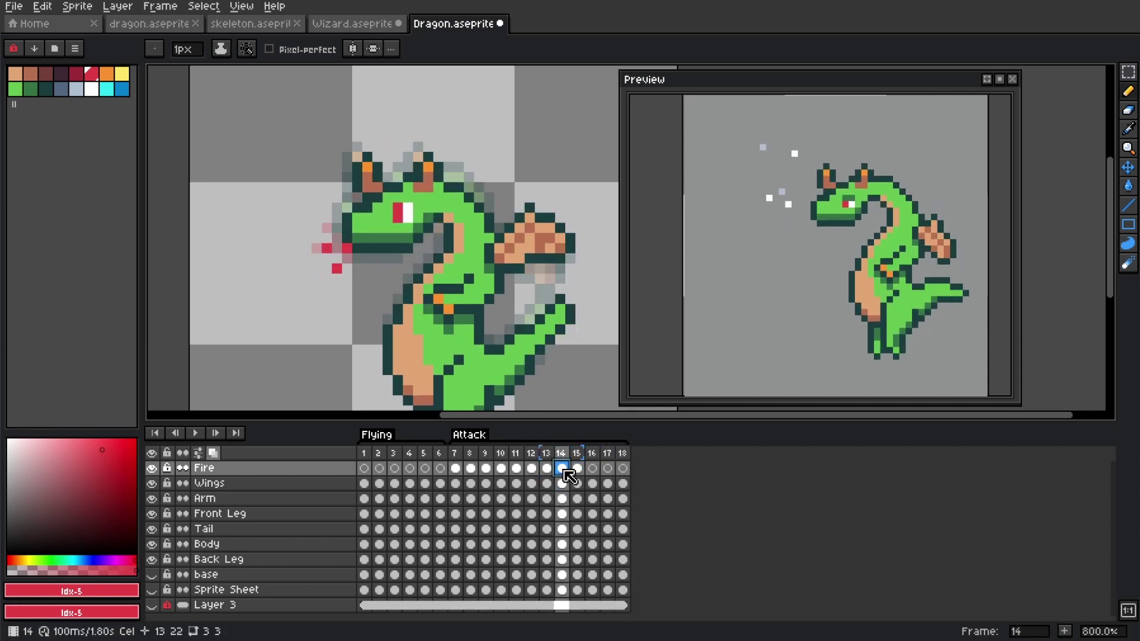
left_click(577, 453)
left_click_drag(531, 469, 594, 478)
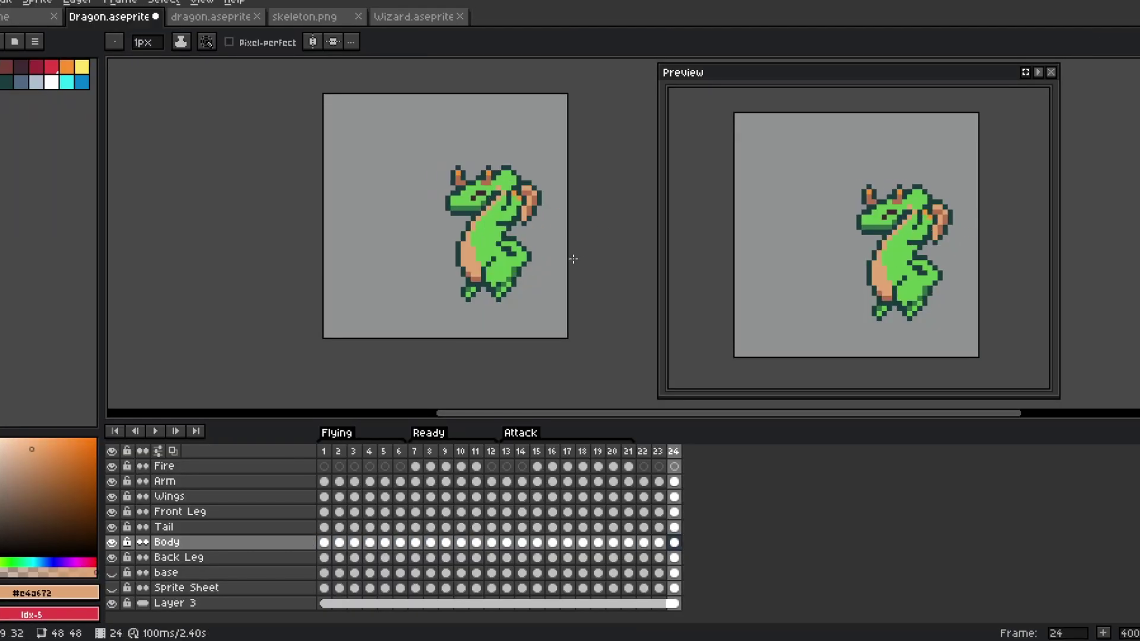
Switch between the Back Leg and Front Leg layers around the last attack frame
scroll(510, 190, "up", 3)
key("m")
key("Left")
key("Right")
scroll(553, 246, "down", 1)
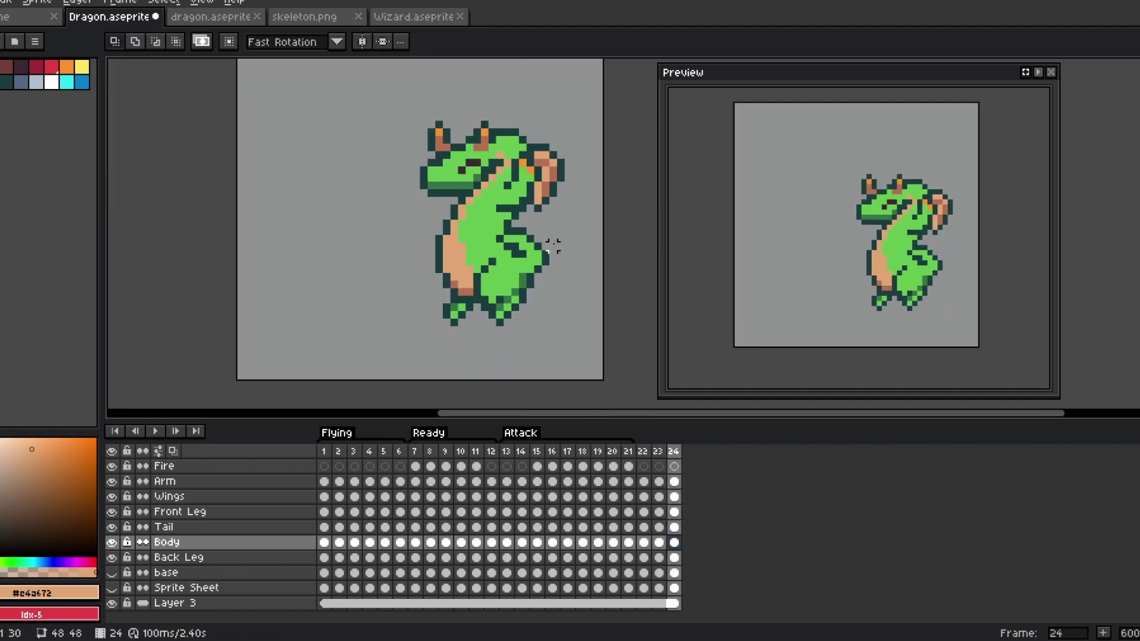
key("Down")
key("Up")
key("Up")
key("Up")
key("v")
key("Down")
key("Down")
key("Down")
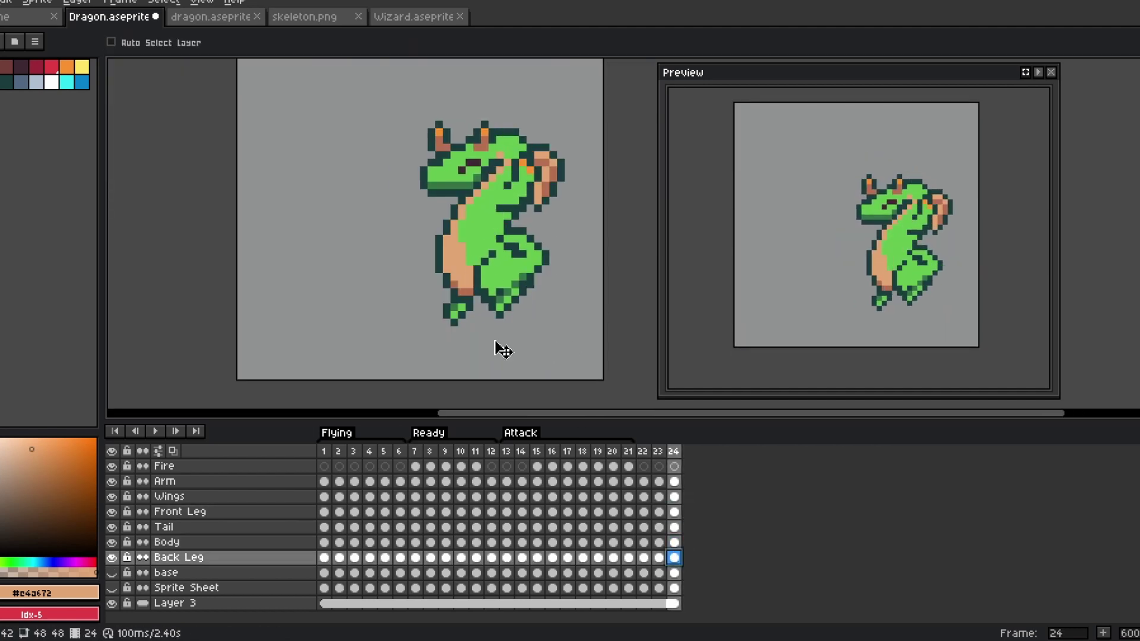
key("Up")
key("Up")
key("Up")
key("Up")
key("Up")
key("Up")
Touch up the Body cel in frame 24 with the dark outline colour, undoing stray strokes
left_click(674, 526)
left_click(674, 542)
key("b")
left_click(492, 310, "alt")
key("ctrl+z")
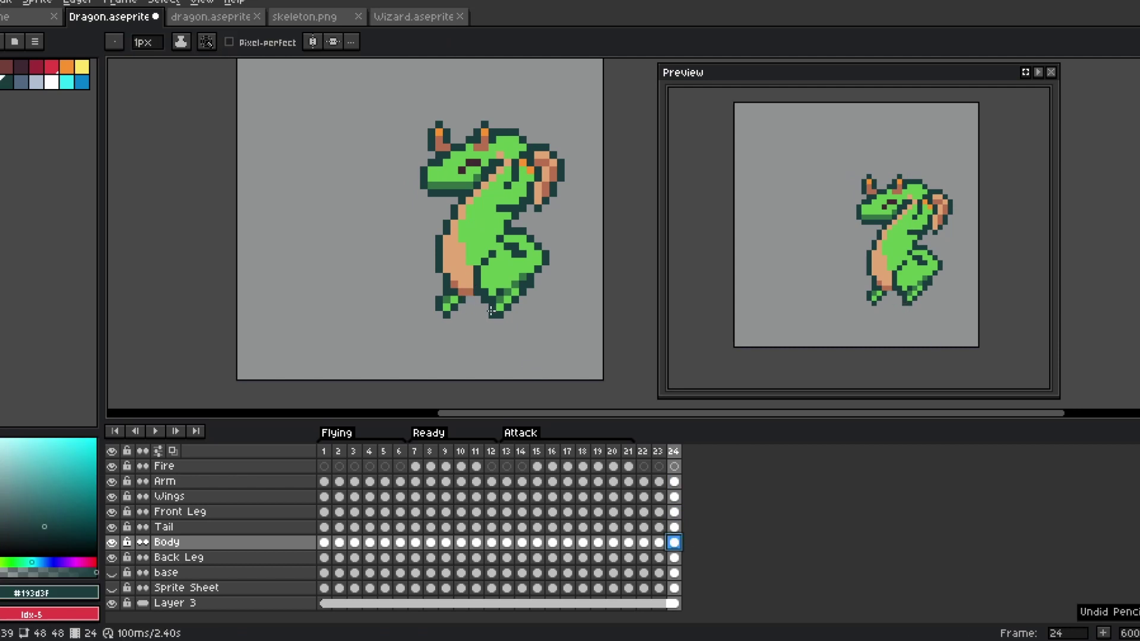
On frame 37, delete the Arm, Wings, Front Leg, Tail, Body and Back Leg cels
left_click(651, 451)
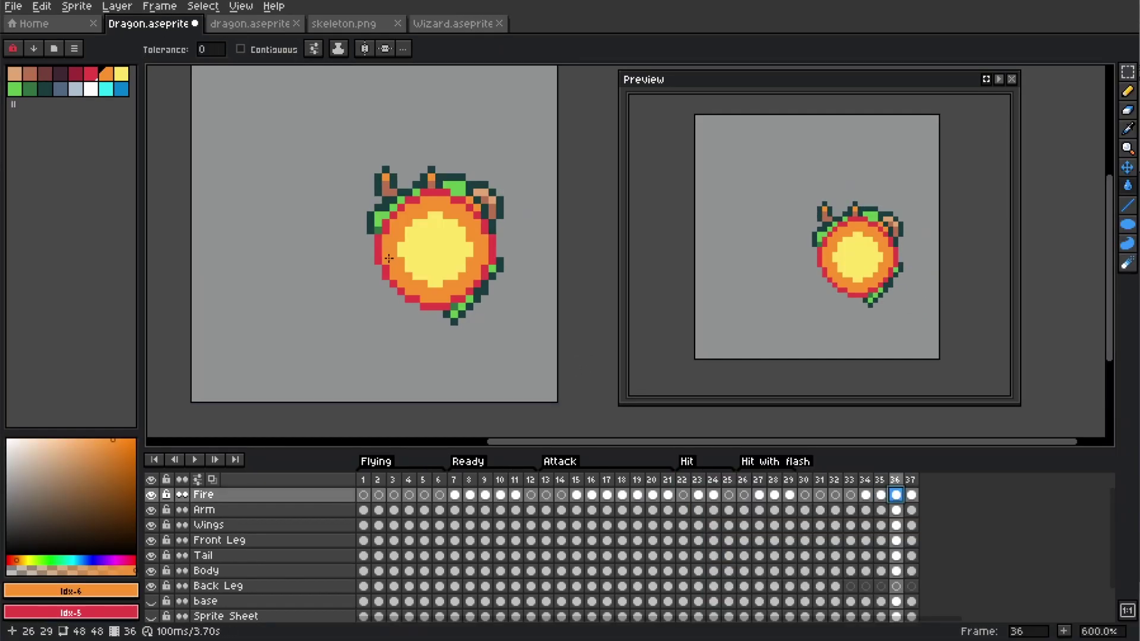
key("Right")
key("m")
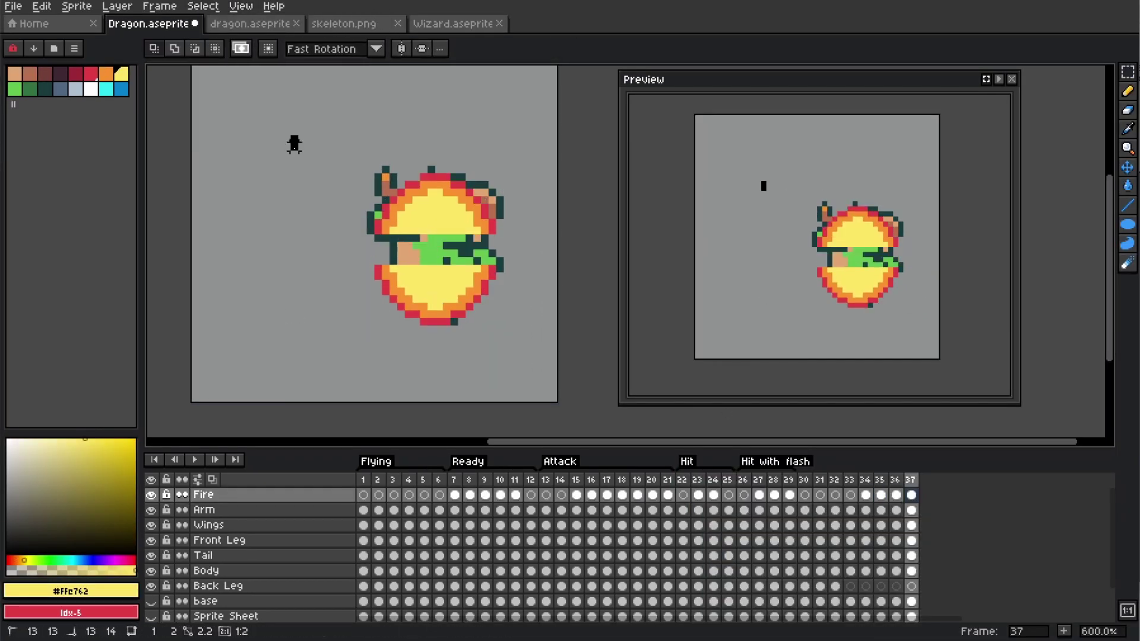
scroll(483, 339, "up", 2)
key("b")
key("Down")
key("Delete")
key("Down")
key("Delete")
scroll(475, 297, "down", 1)
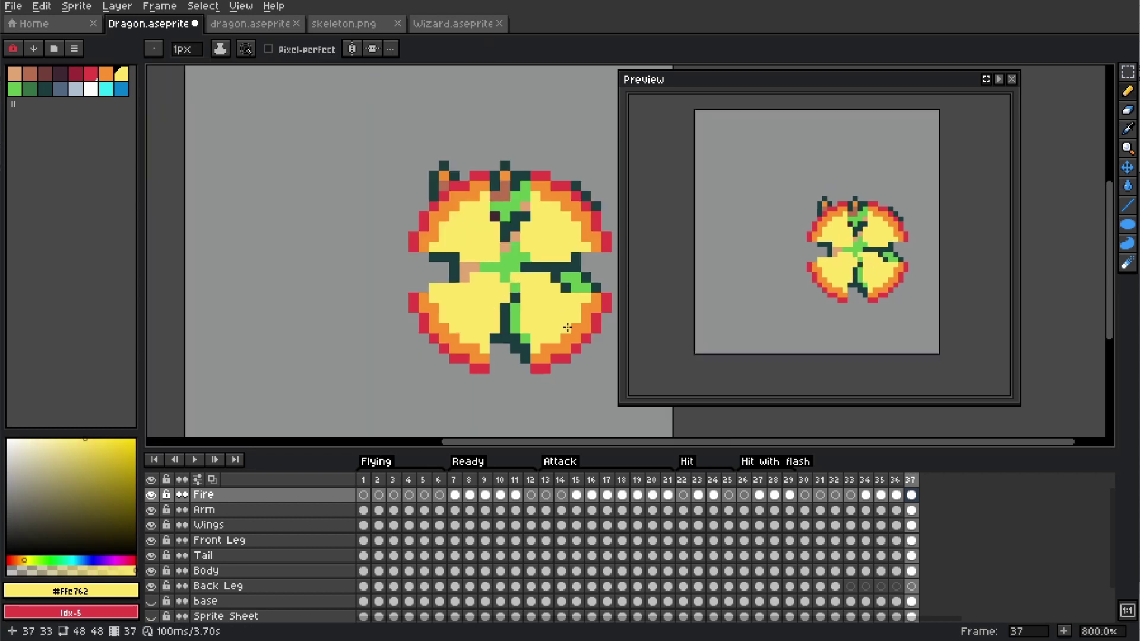
key("Down")
key("Delete")
key("Down")
key("Delete")
key("Down")
key("Delete")
key("Down")
key("Delete")
key("Down")
key("Down")
key("Up")
key("Up")
key("Up")
key("Up")
key("Up")
key("Up")
key("Up")
key("Up")
Fill the flame burst's centre gaps on frame 37 with red, sampling red and orange
left_click(441, 354, "alt")
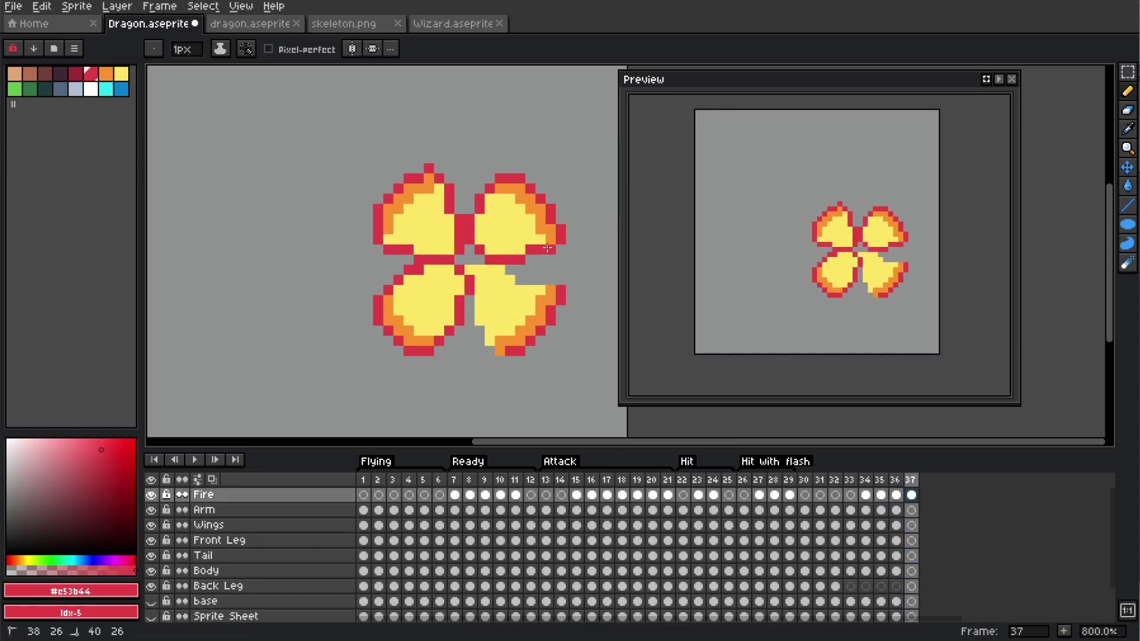
left_click_drag(470, 310, 465, 250)
left_click(495, 271, "alt")
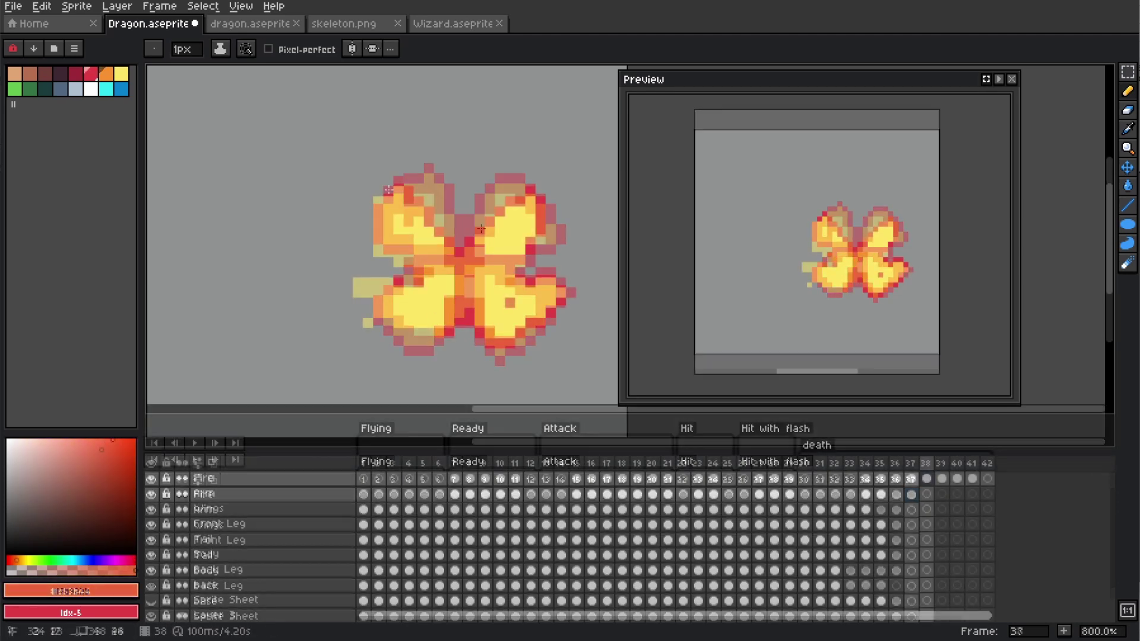
left_click(396, 209, "alt")
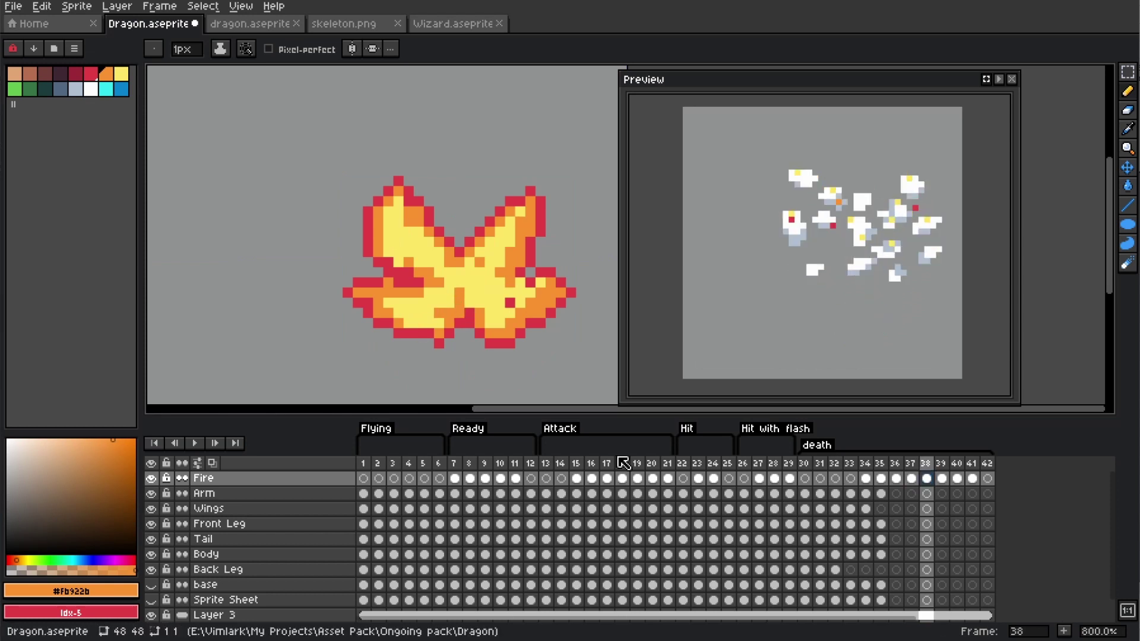
Shade the scattered flames and embers on frames 39 and 40 with red and orange
key("period")
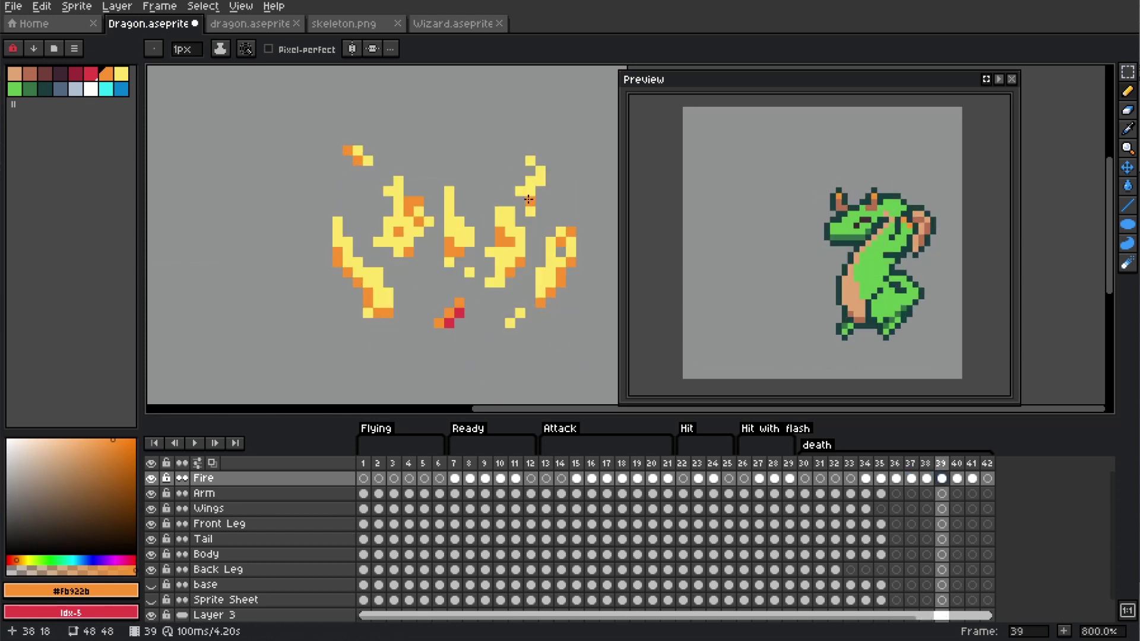
left_click(91, 73)
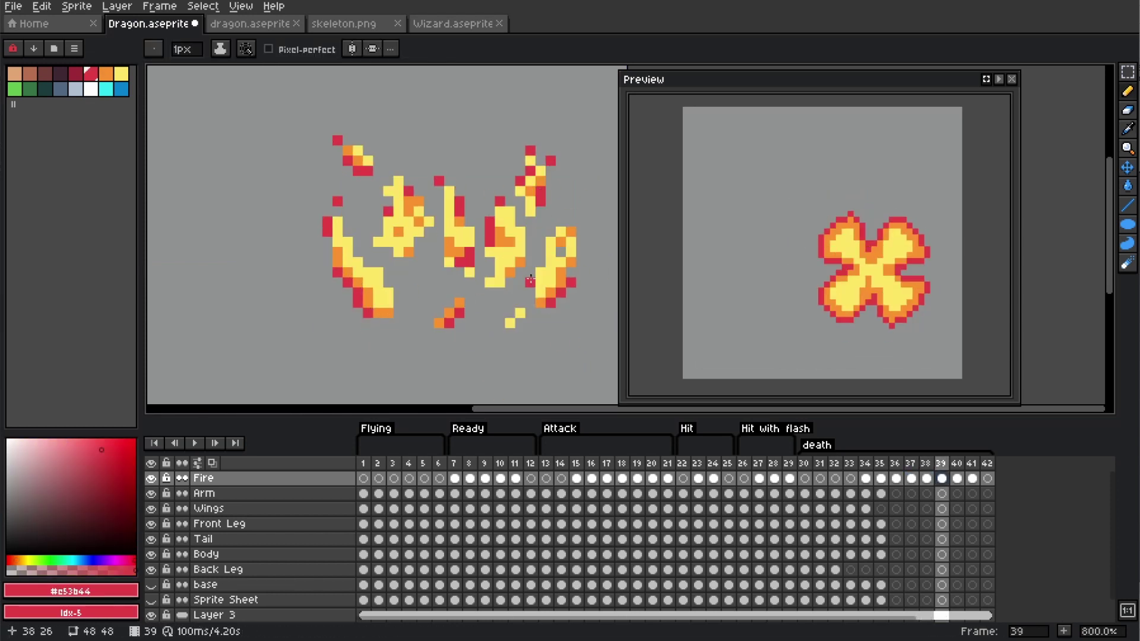
key("period")
left_click(507, 191, "alt")
left_click(91, 73)
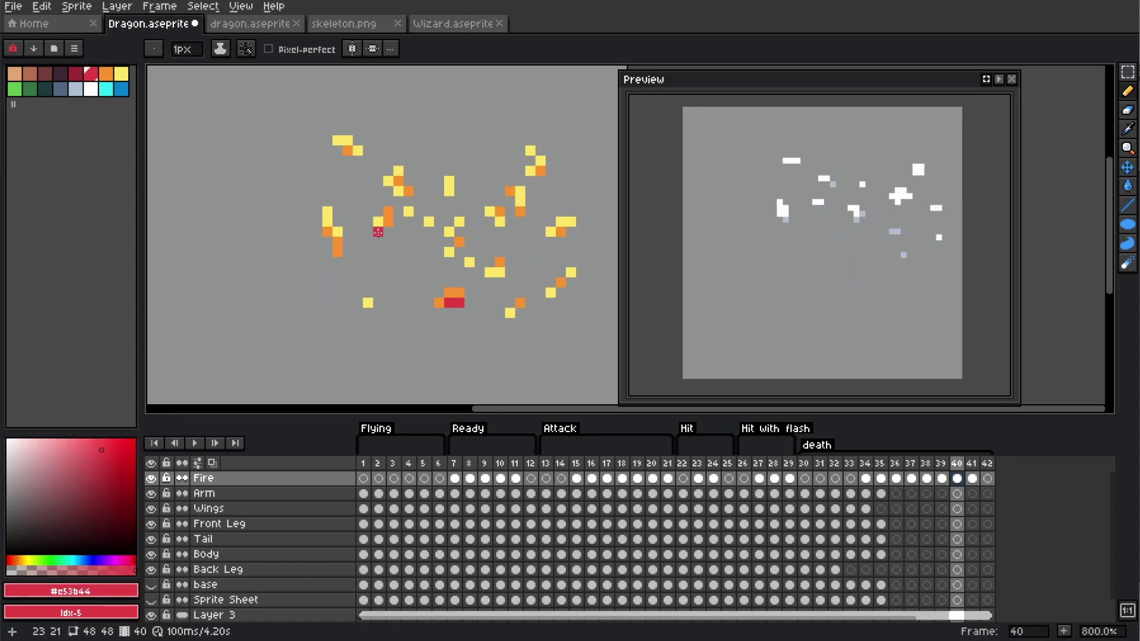
key("period")
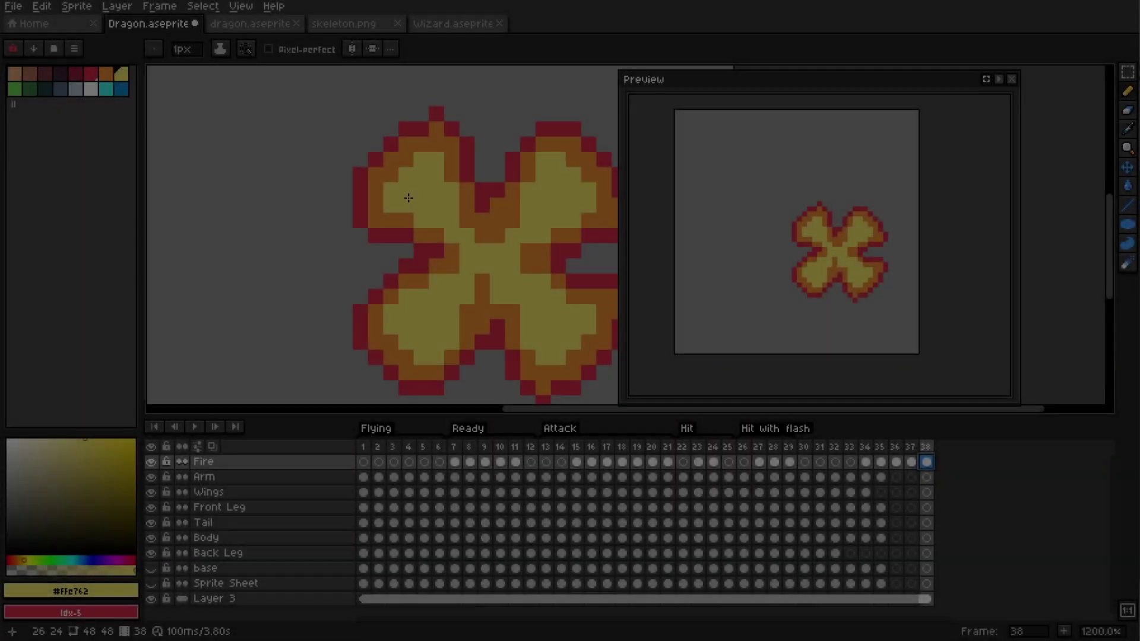
Paint two flame tongues beside the fireball and add frame 39 to the death animation
left_click_drag(332, 232, 385, 285)
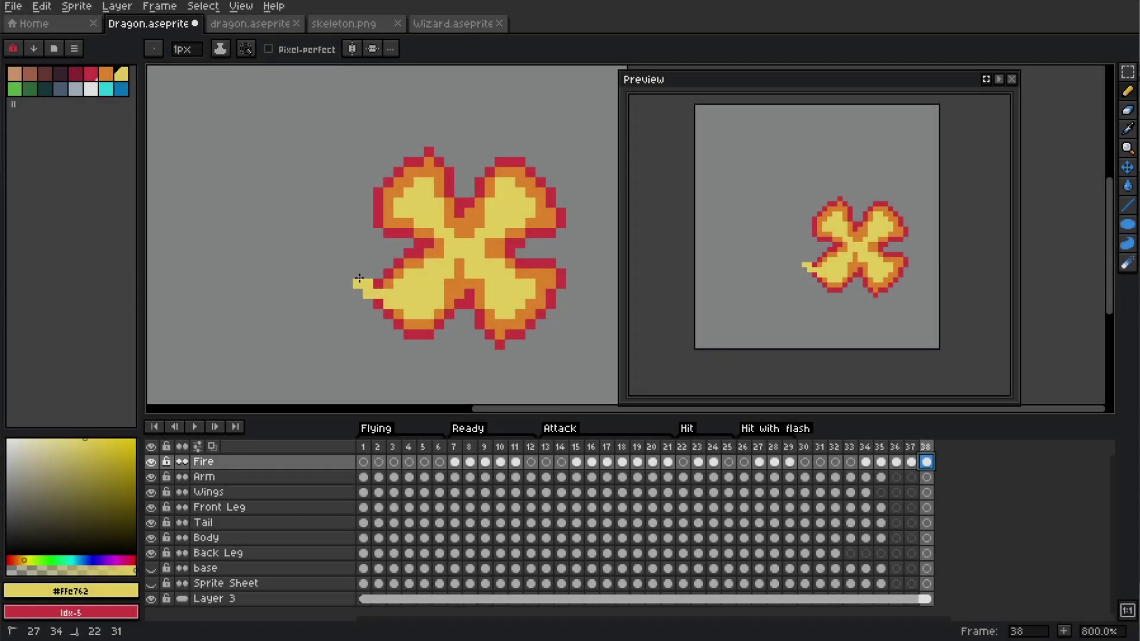
left_click_drag(347, 143, 378, 213)
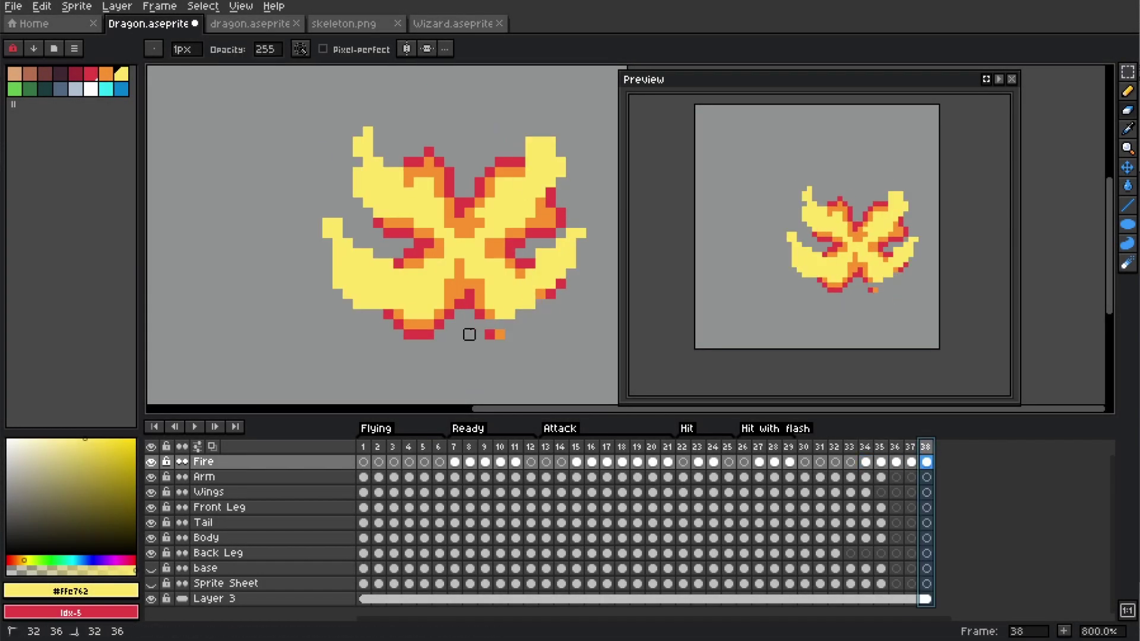
key("m")
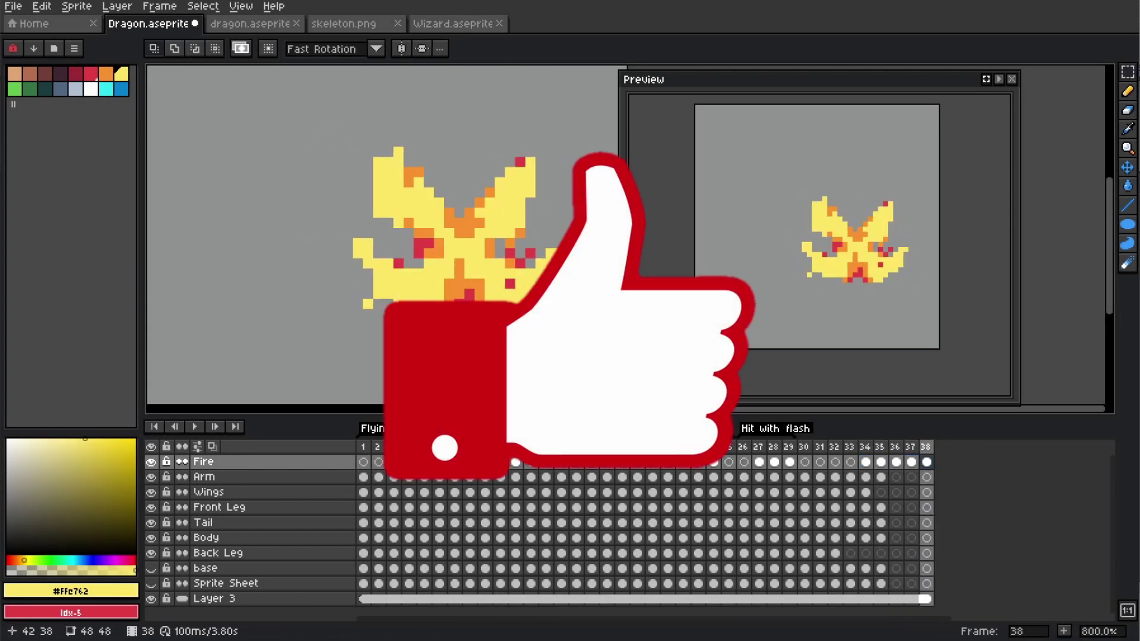
key("alt+n")
key("b")
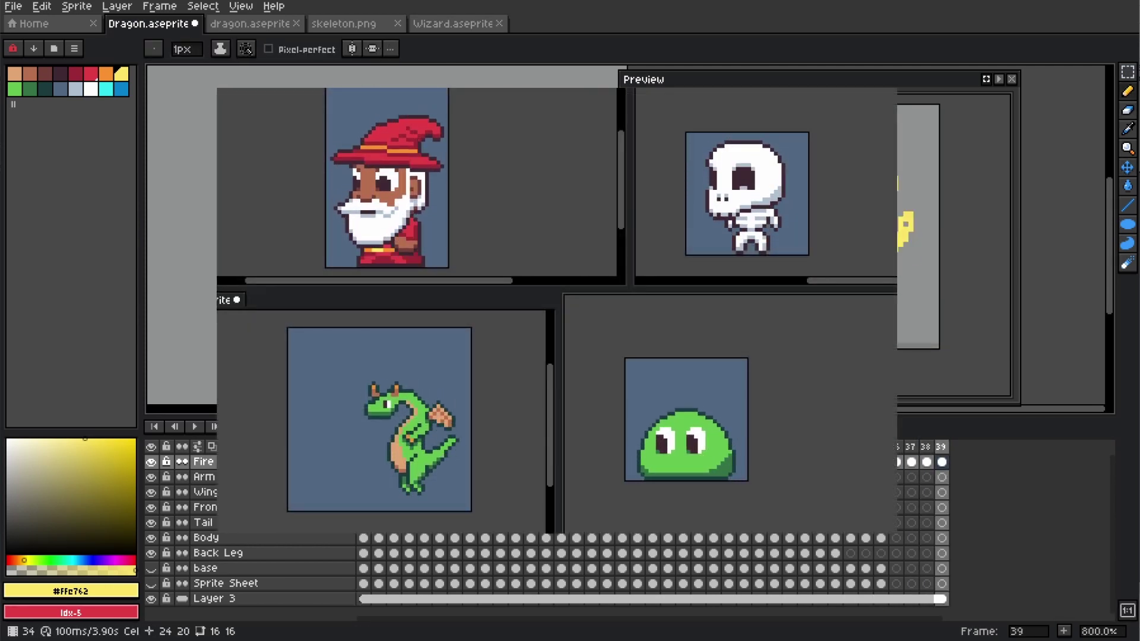
Add frames 40 and 41, erasing selected fire areas into scattered sparks
key("z")
key("alt+n")
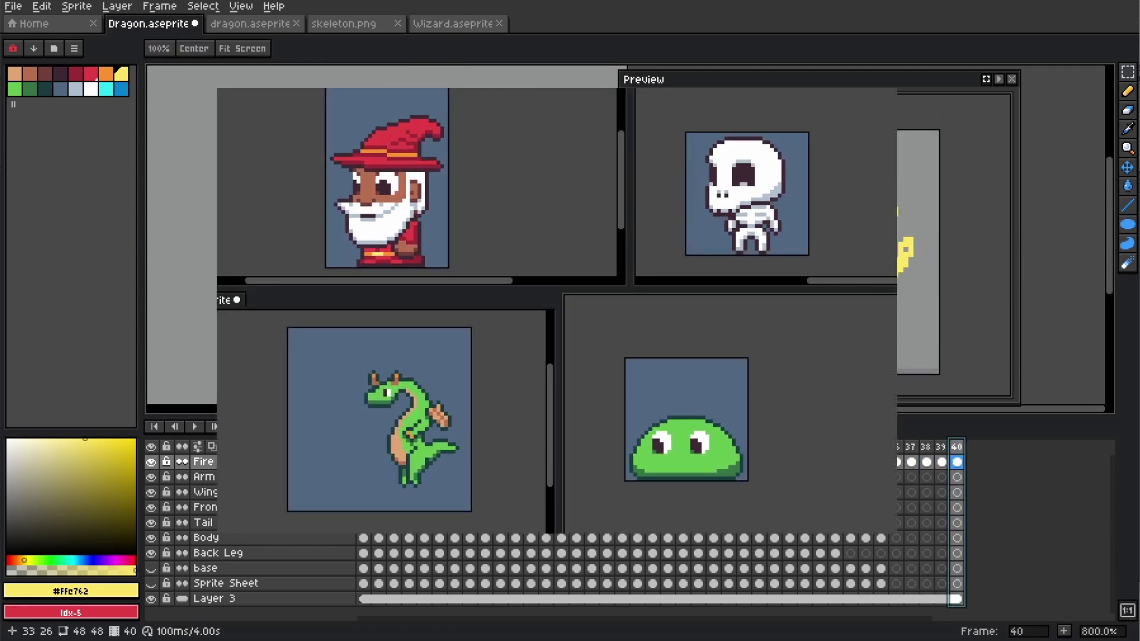
key("v")
key("e")
key("m")
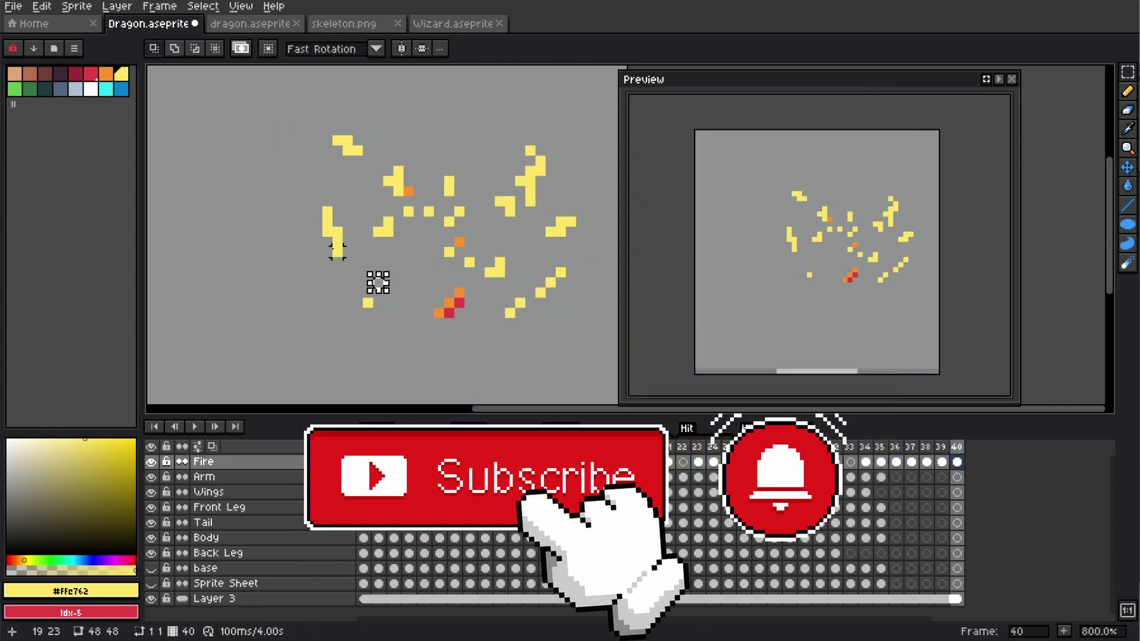
key("alt+n")
key("b")
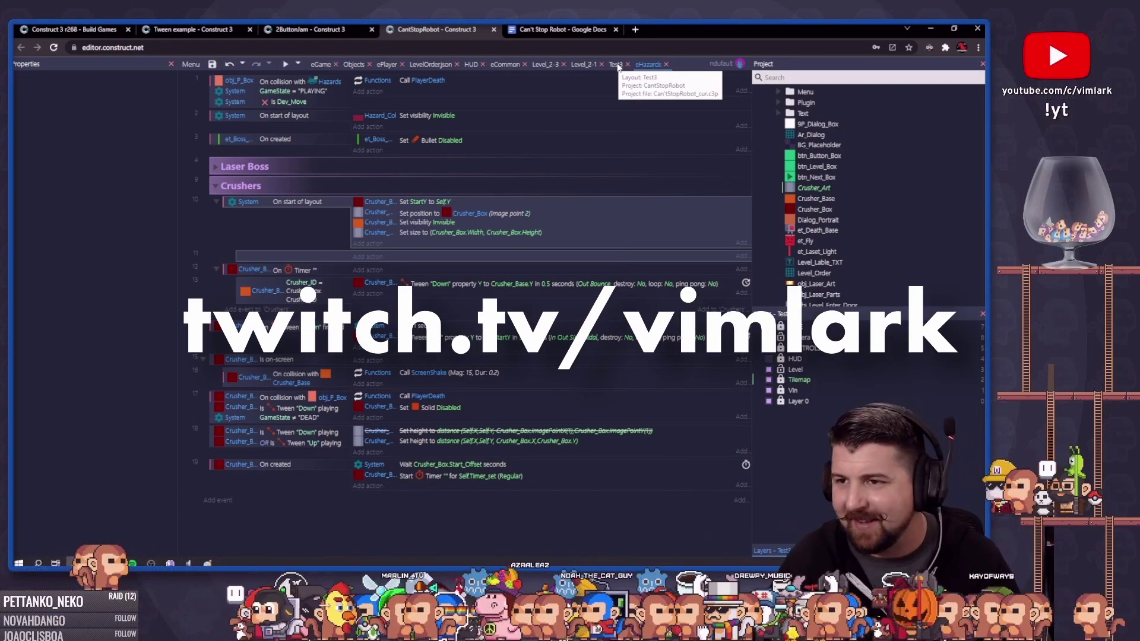
Preview the Crusher_Art sine movement in the Objects layout, then set its Period to 0.5
left_click(354, 64)
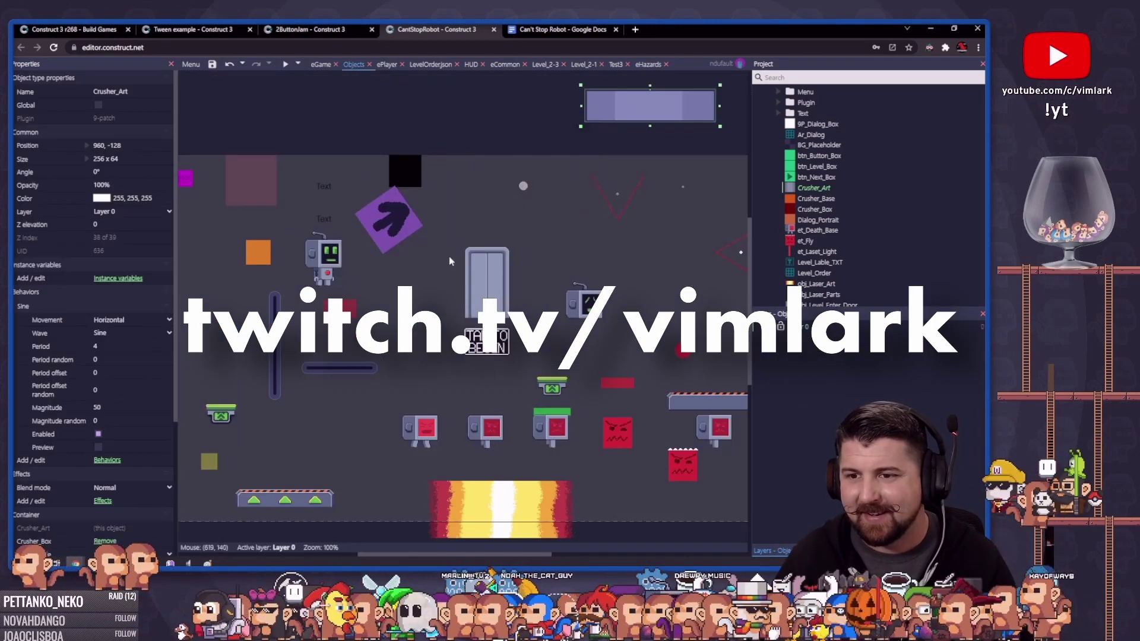
left_click_drag(599, 140, 332, 209)
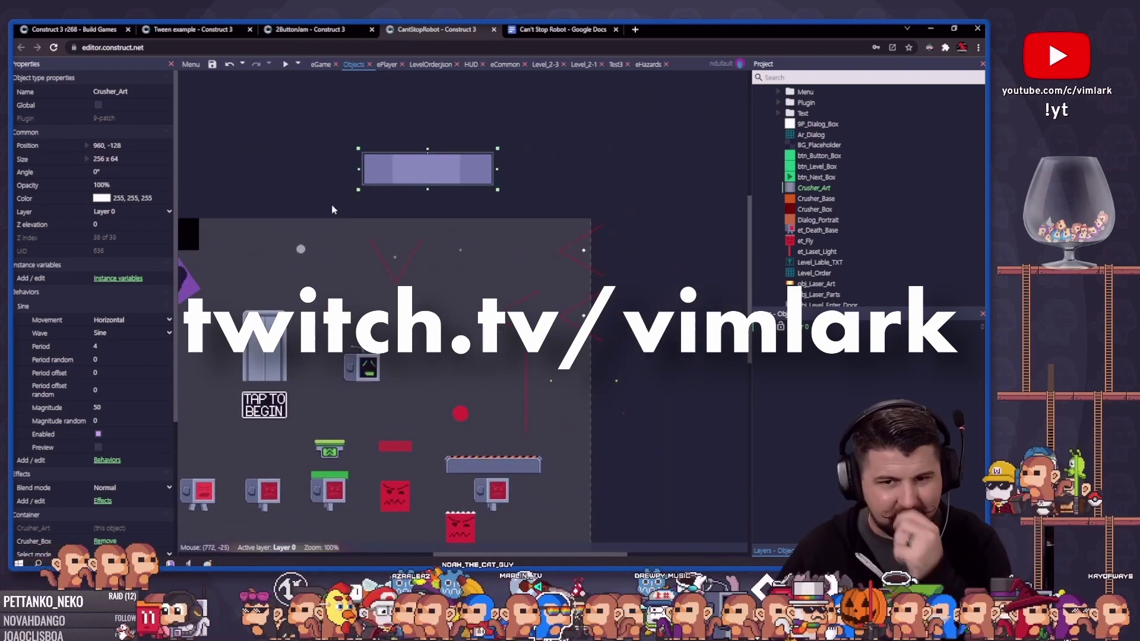
scroll(387, 194, "up", 2)
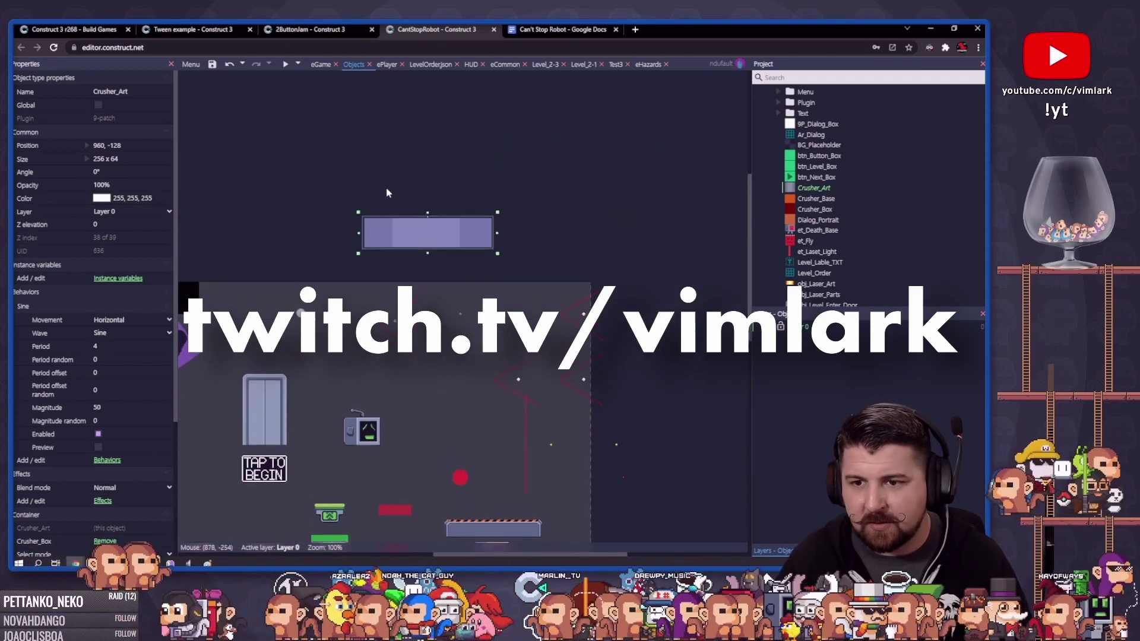
scroll(394, 208, "up", 3)
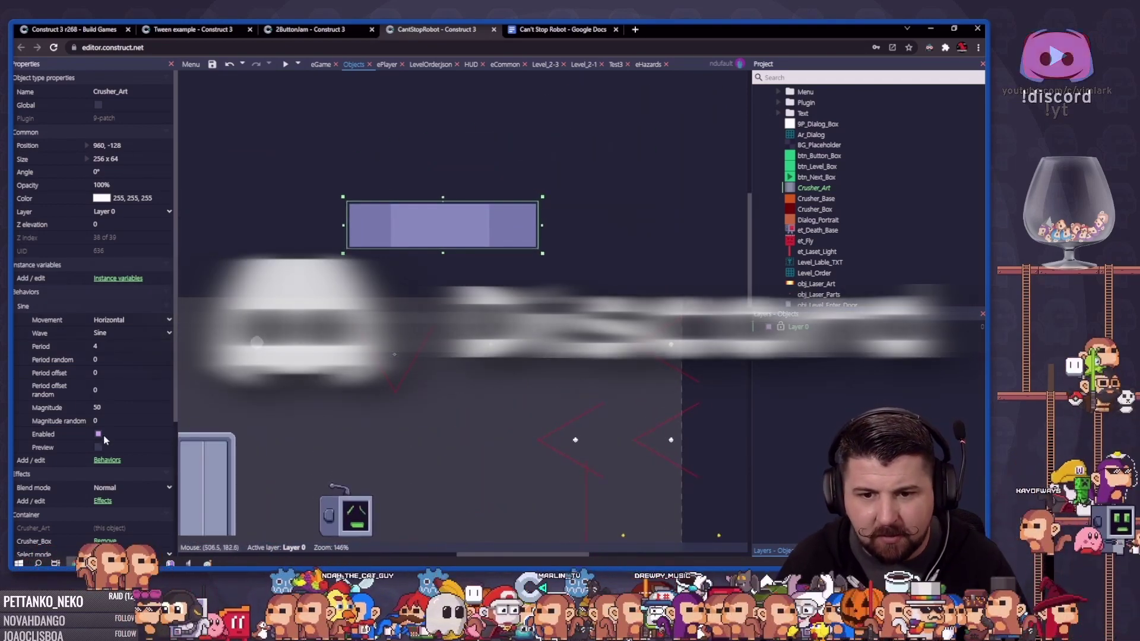
left_click(98, 447)
left_click(99, 449)
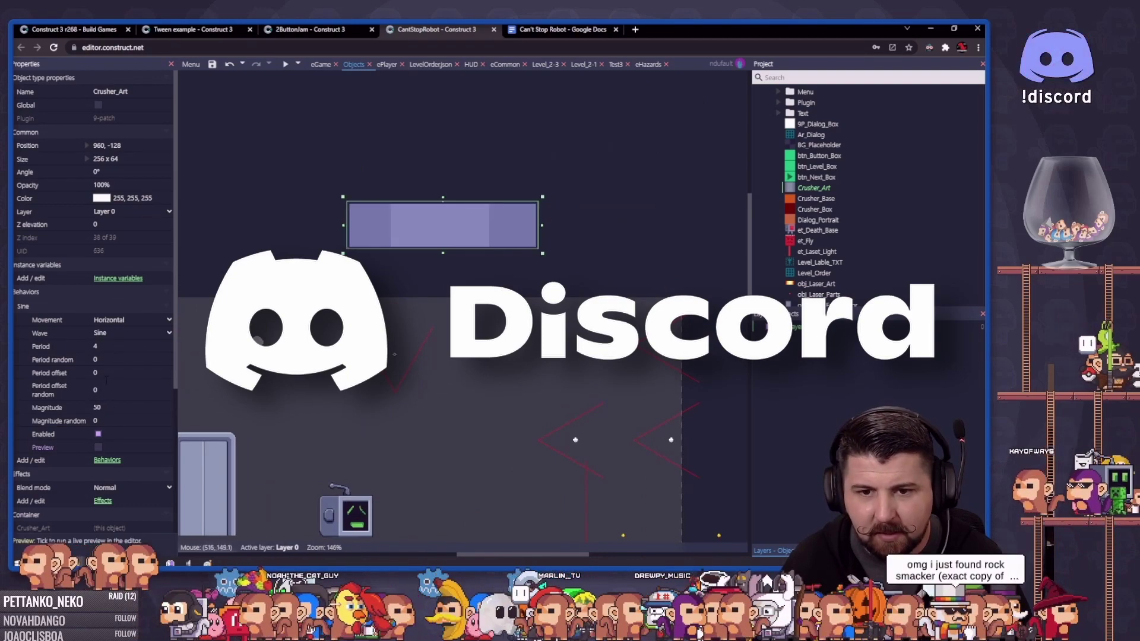
left_click(108, 346)
type("0.5")
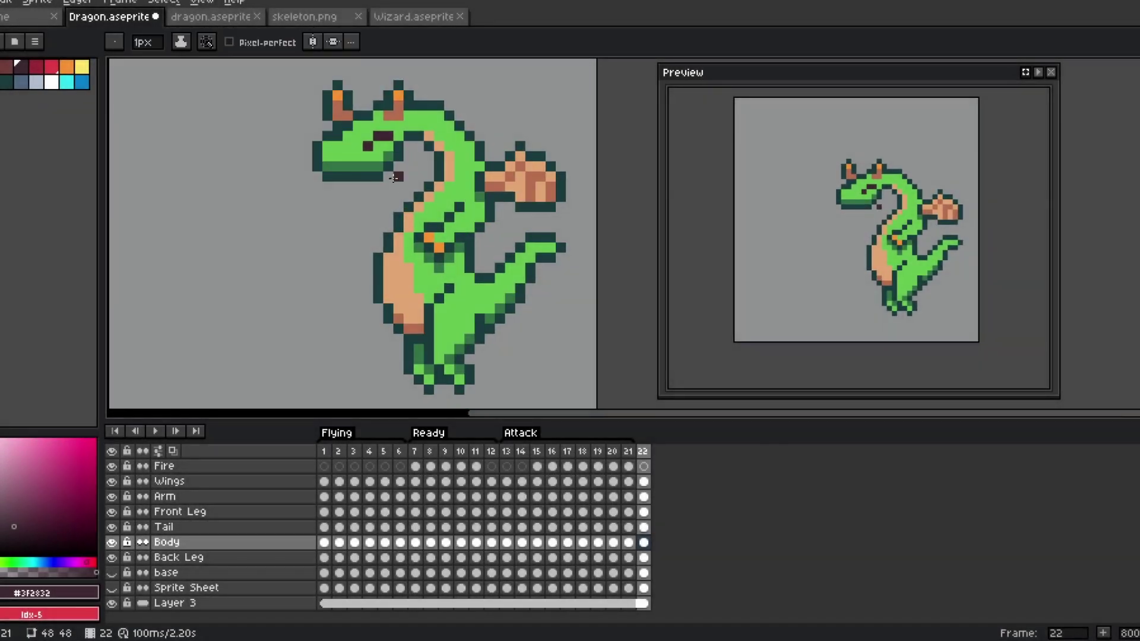
On frame 22, nudge the head down and move the wing and tail to the left
key("m")
left_click_drag(282, 95, 395, 190)
left_click_drag(335, 128, 336, 148)
key("ctrl+d")
left_click(165, 496)
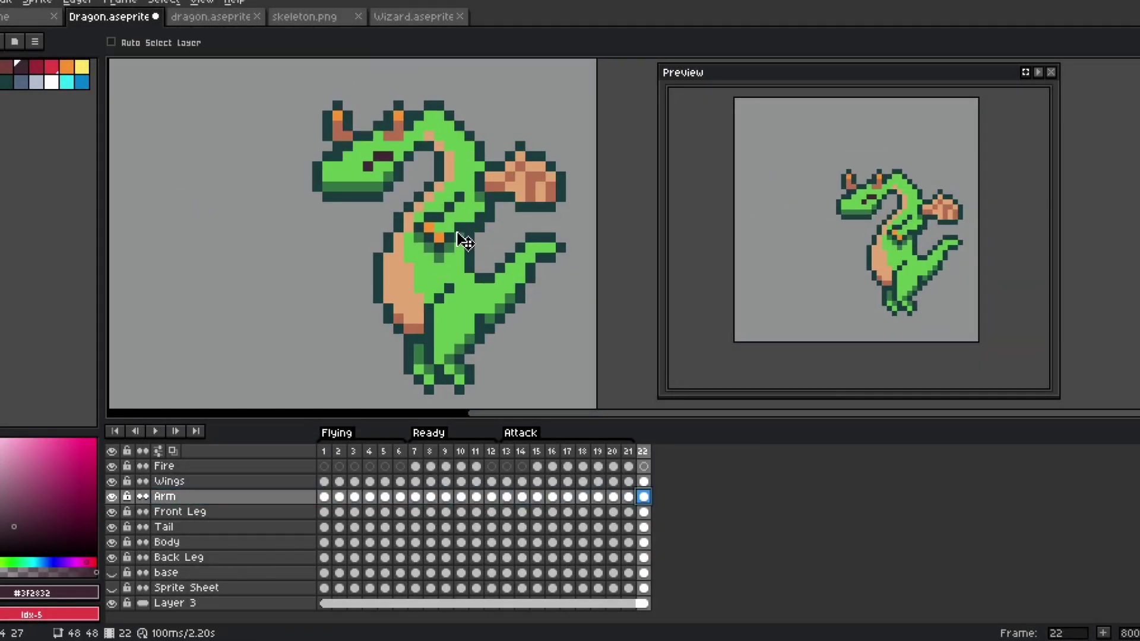
left_click(169, 481)
mouse_move(502, 117)
left_mouse_down()
mouse_move(579, 225)
mouse_move(545, 218)
mouse_move(580, 293)
left_mouse_up()
left_click(534, 252, "ctrl")
mouse_move(552, 255)
left_mouse_down()
mouse_move(570, 247)
mouse_move(506, 273)
left_mouse_up()
key("Return")
Reposition the back and front legs and touch up the front leg in green
left_click(644, 557)
left_click_drag(389, 361, 447, 398)
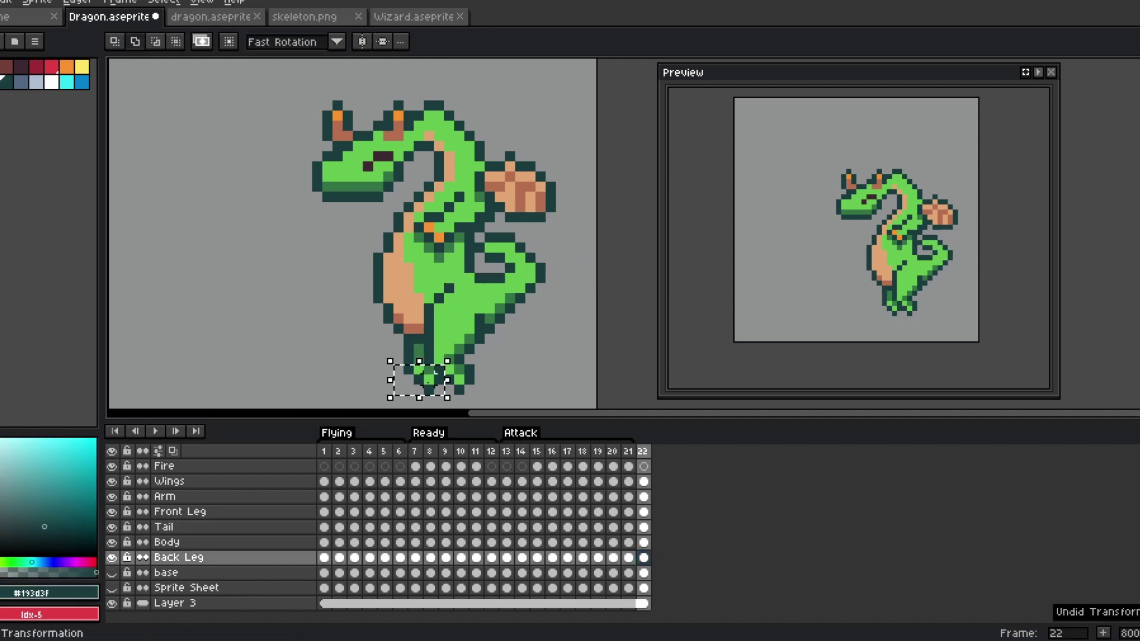
left_click(428, 365, "ctrl")
left_click_drag(400, 350, 468, 397)
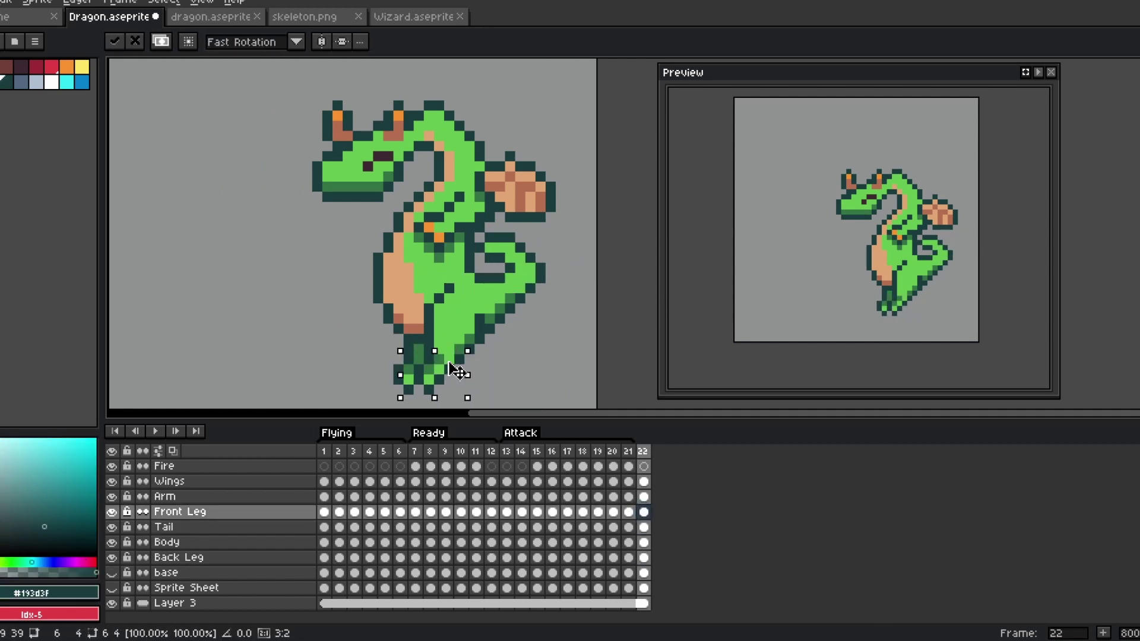
left_click(643, 558)
key("b")
left_click(436, 342, "ctrl")
left_click(428, 350, "ctrl")
left_click(399, 338, "ctrl")
left_click(399, 339, "alt")
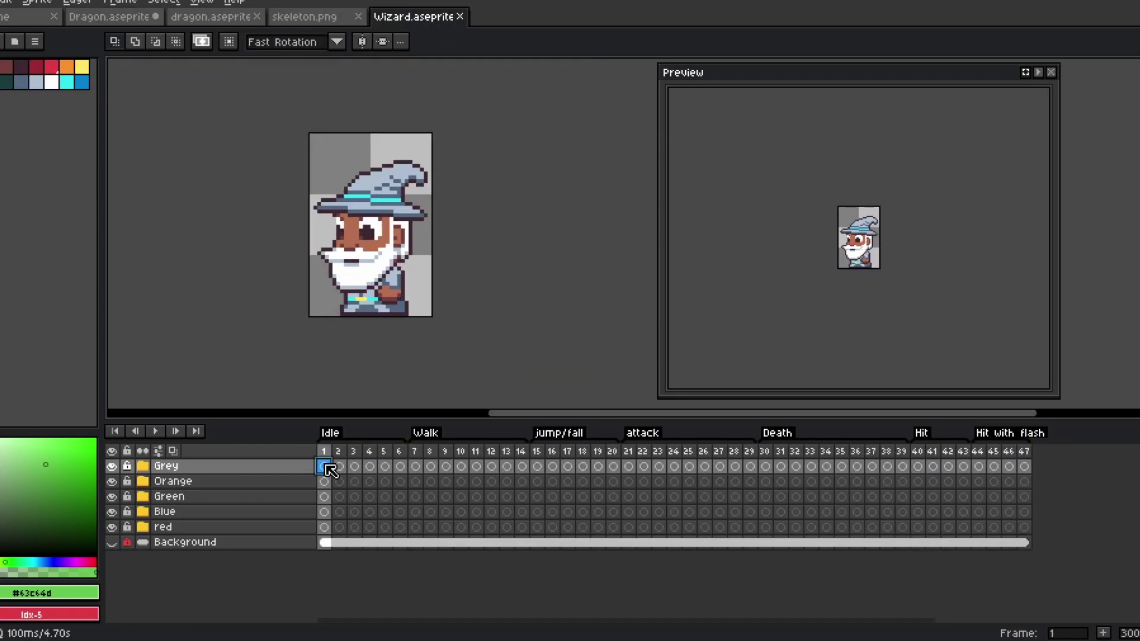
On frame 23, shift the head right, raise the wing and move the arm
left_click(934, 466)
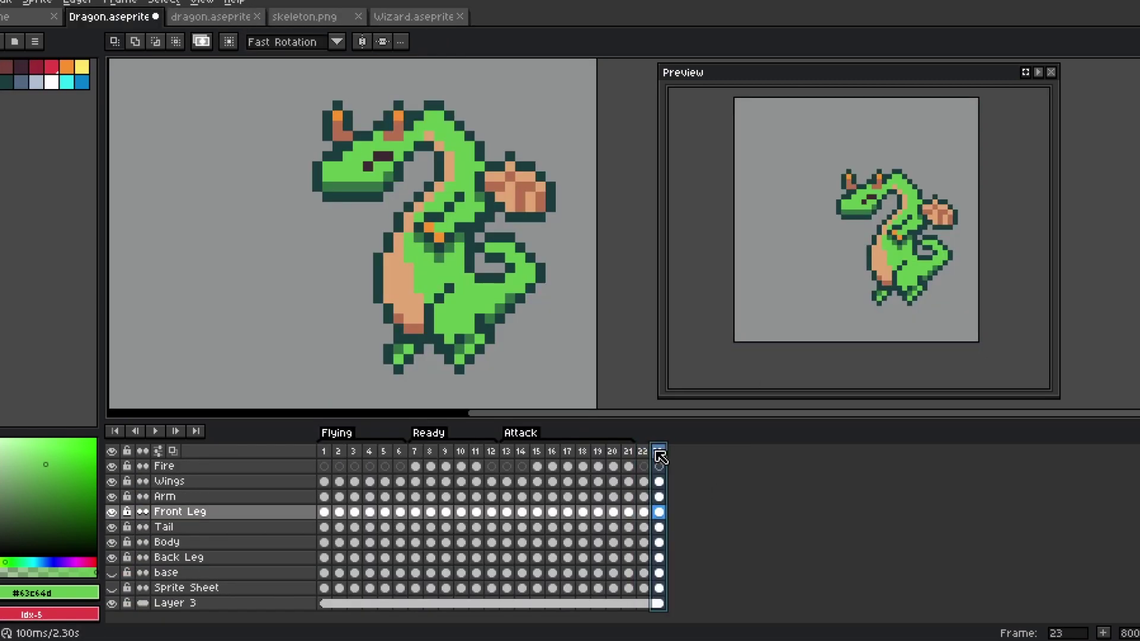
left_click_drag(332, 148, 353, 148)
left_click(659, 542)
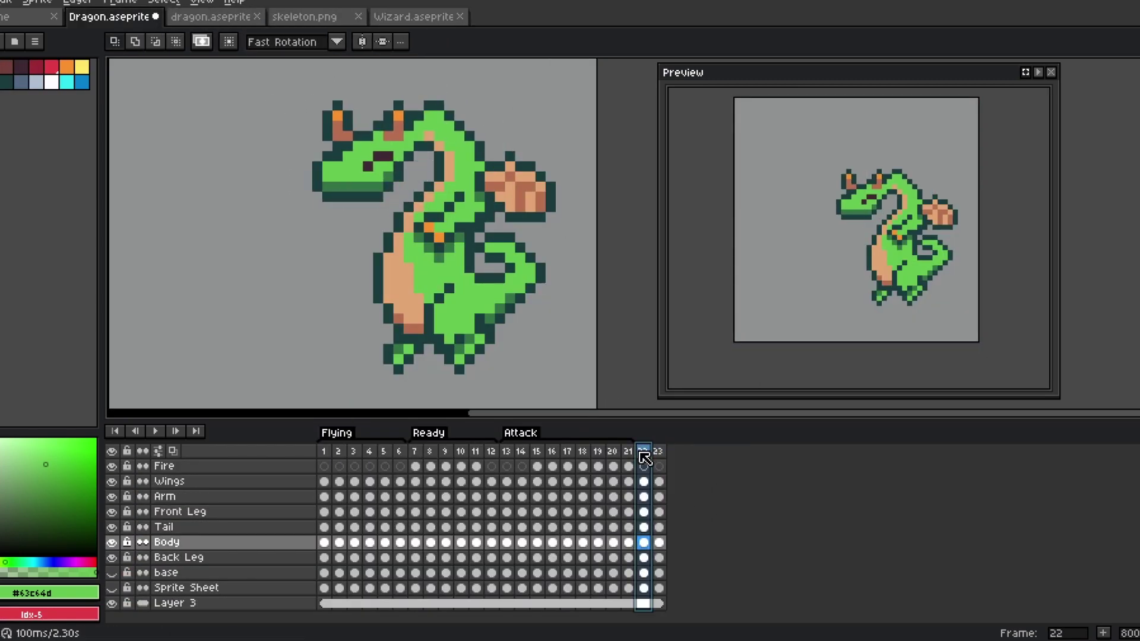
left_click(541, 209, "ctrl")
left_click_drag(542, 209, 537, 184)
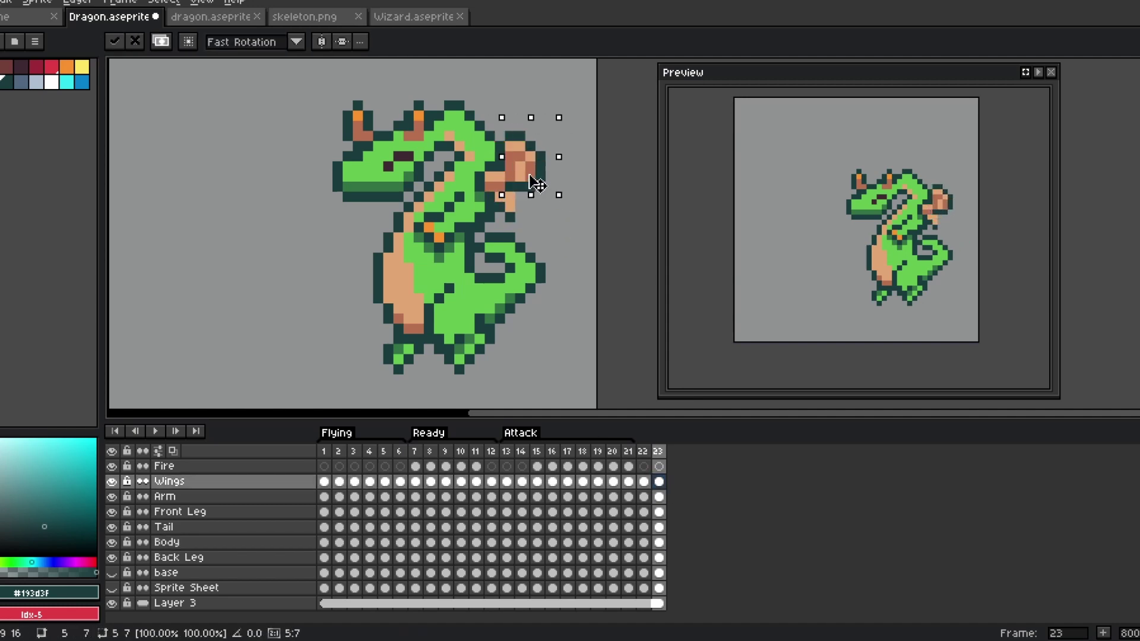
left_click(526, 192, "alt")
left_click(439, 238, "ctrl")
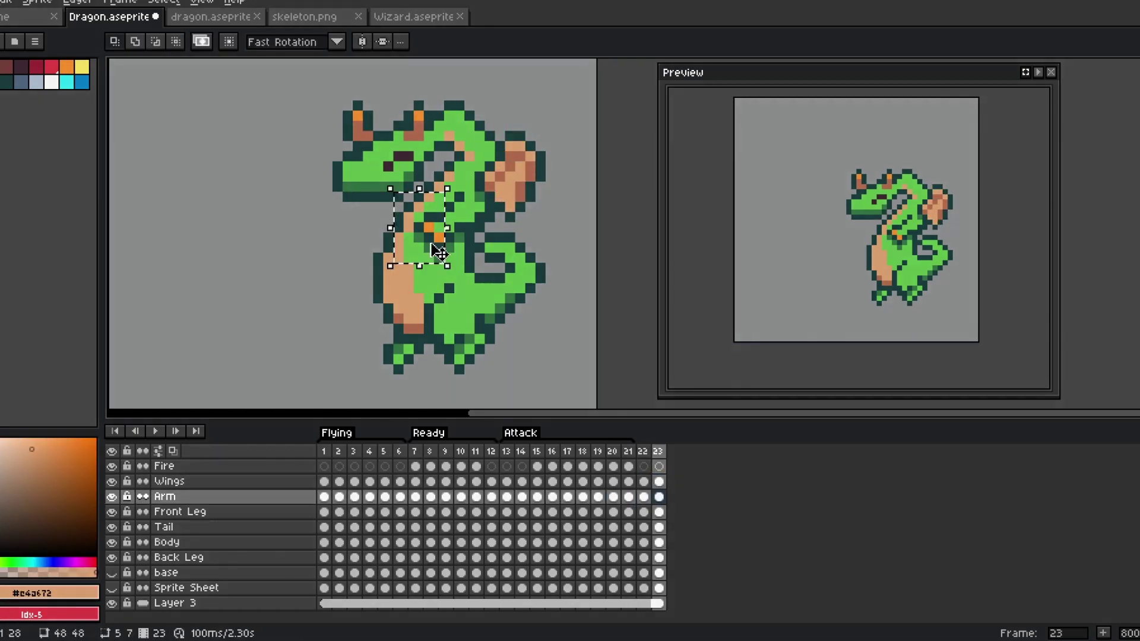